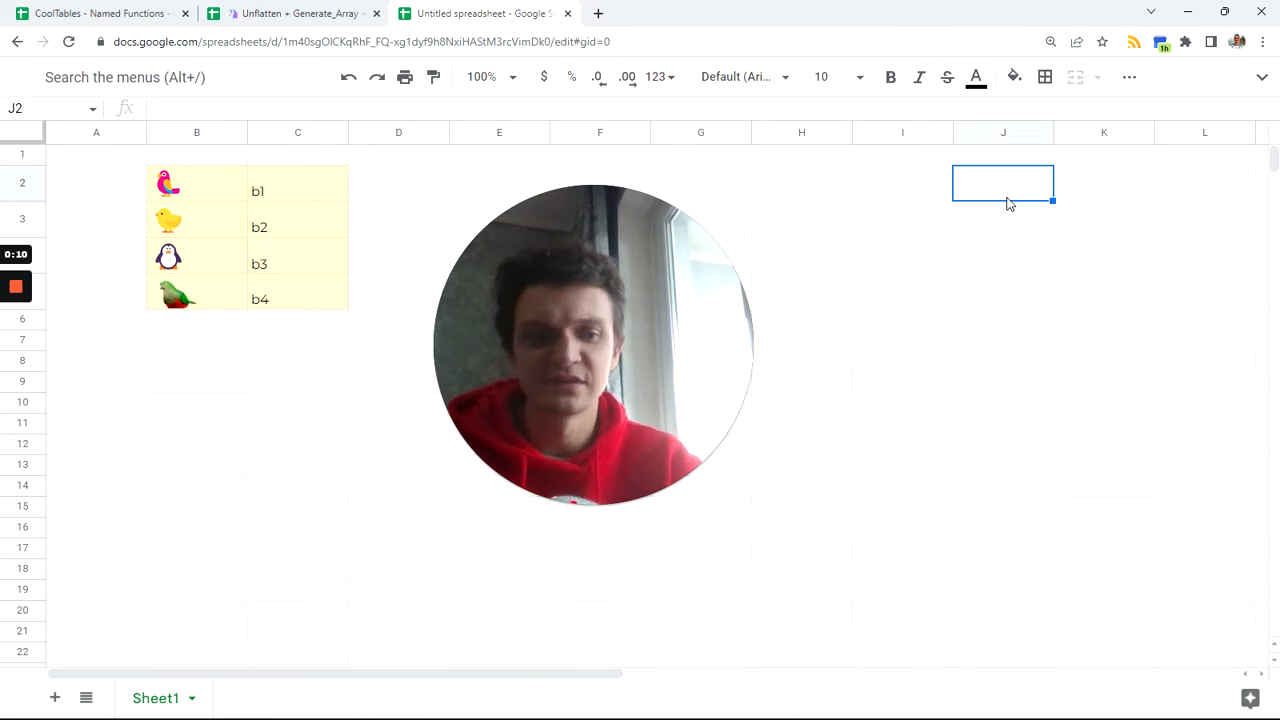
Fill J2:J10 with the numbers 1, 2 and 3, each repeated three times in a row
text(1)
key(Return)
text(1)
key(Return)
text(1)
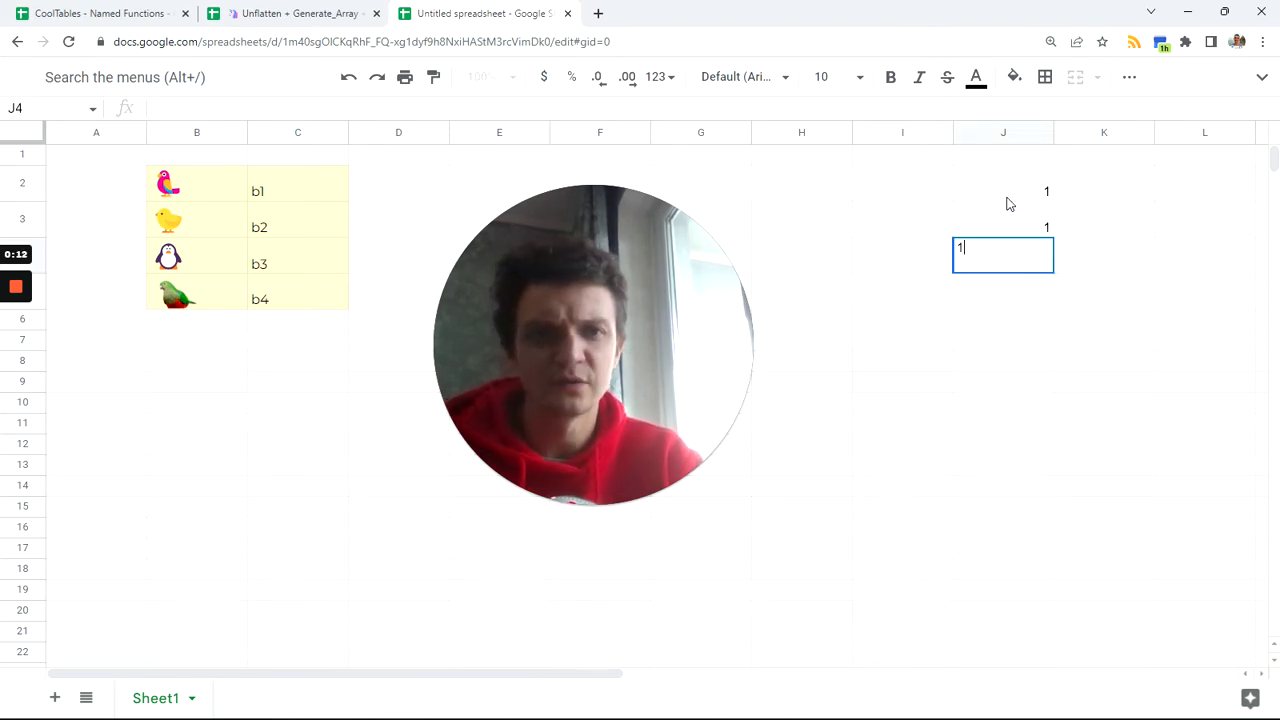
key(Return)
text(2)
key(Return)
text(2)
key(Return)
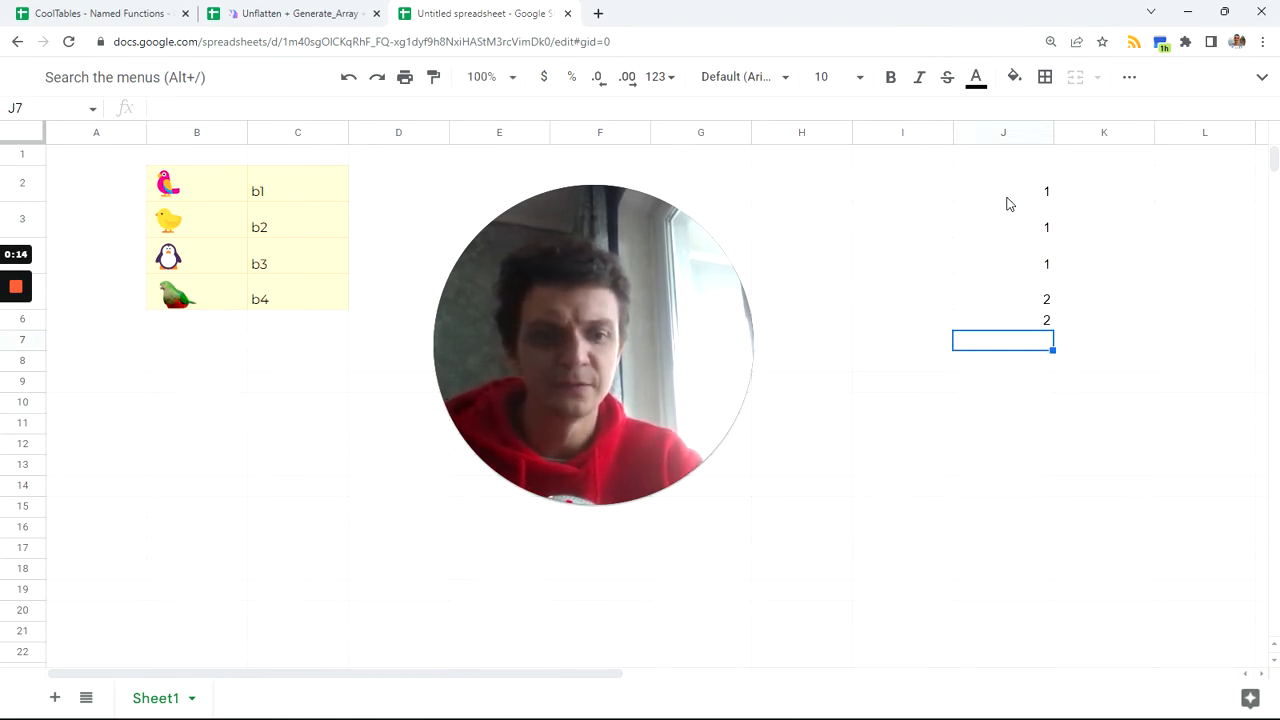
text(2)
key(Return)
text(3)
key(Return)
text(3)
key(Return)
text(3)
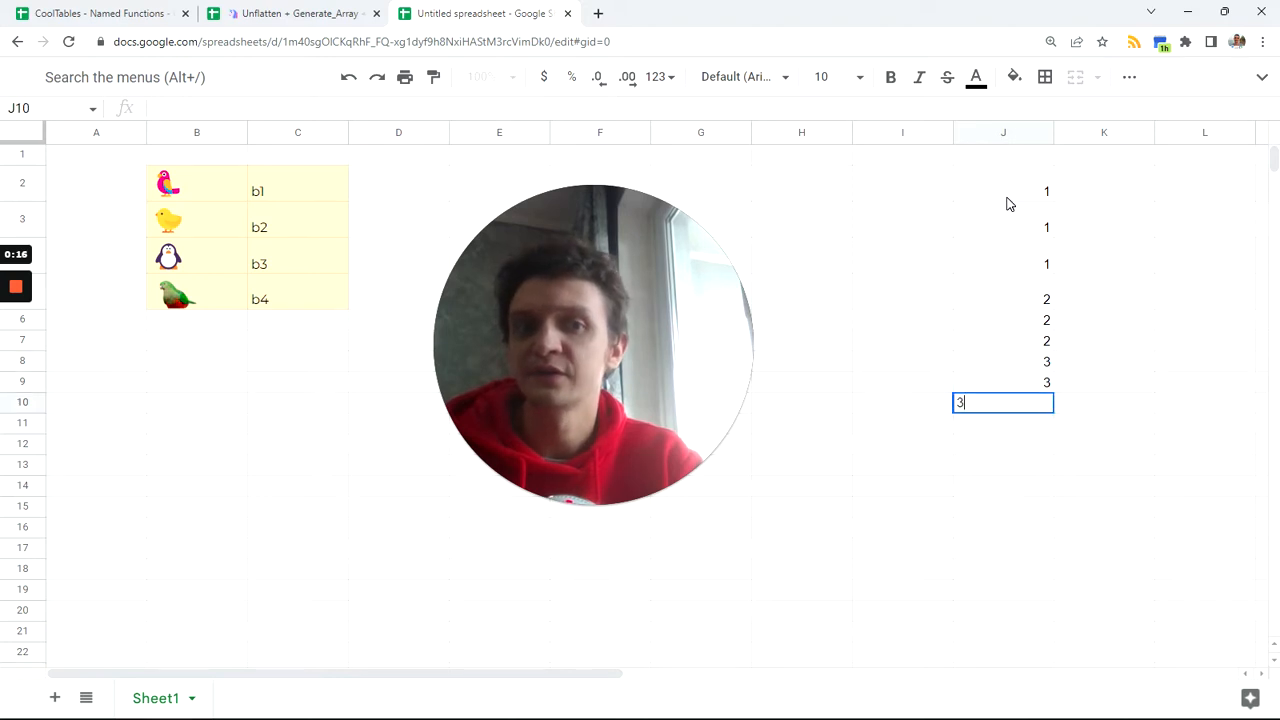
key(Return)
click(1012, 188)
drag(1025, 416, 1025, 414)
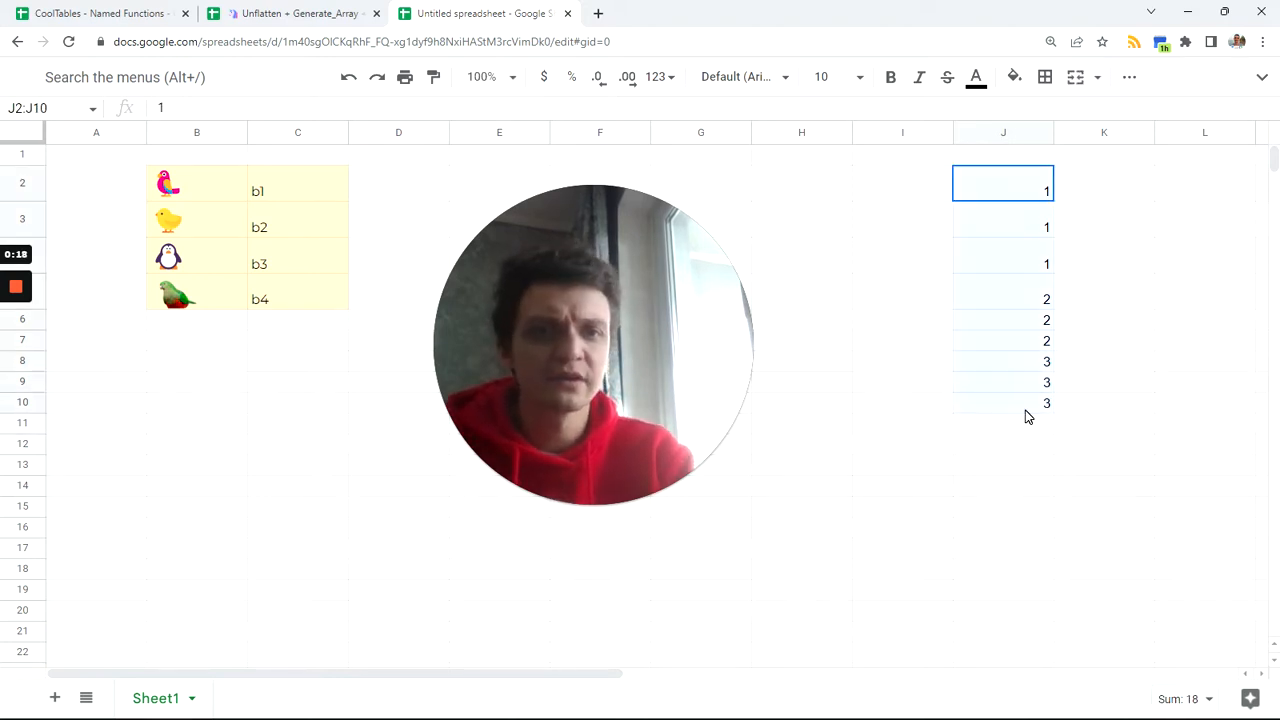
Fill I2:I10 with the sequence 1, 2, 3 repeated three times
click(909, 191)
text(1)
key(Return)
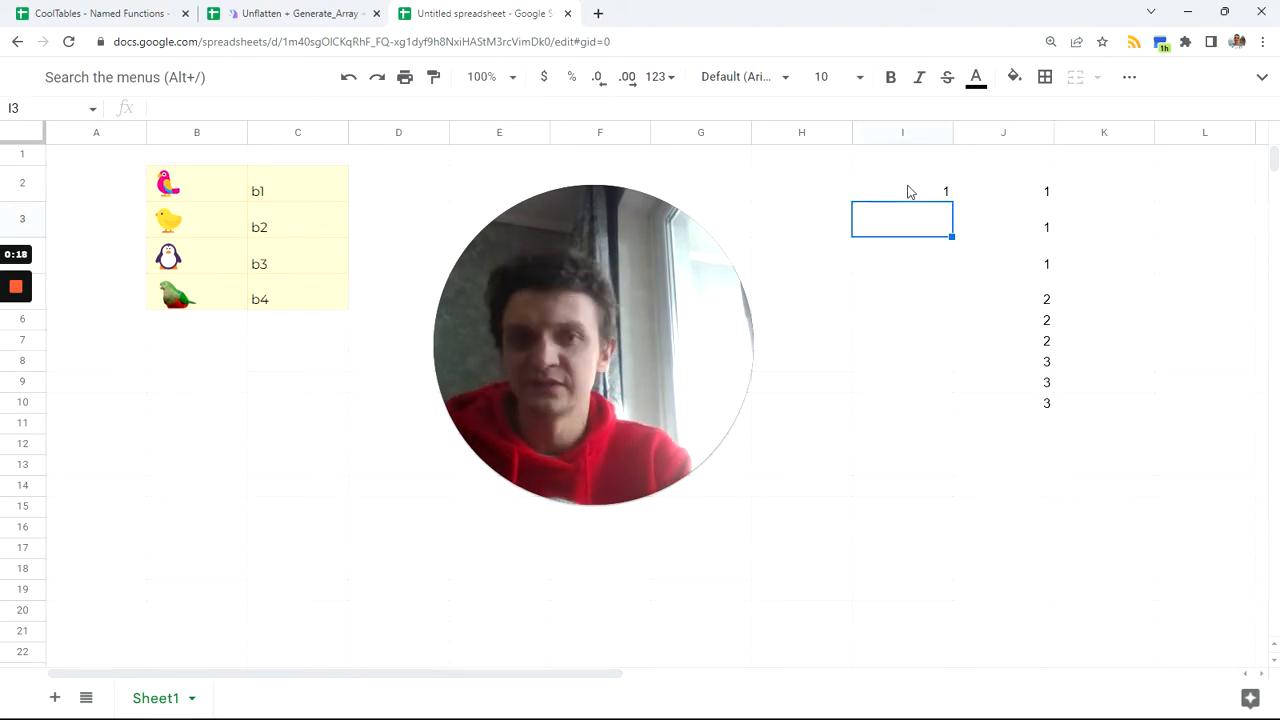
text(2)
key(Return)
text(3)
key(Return)
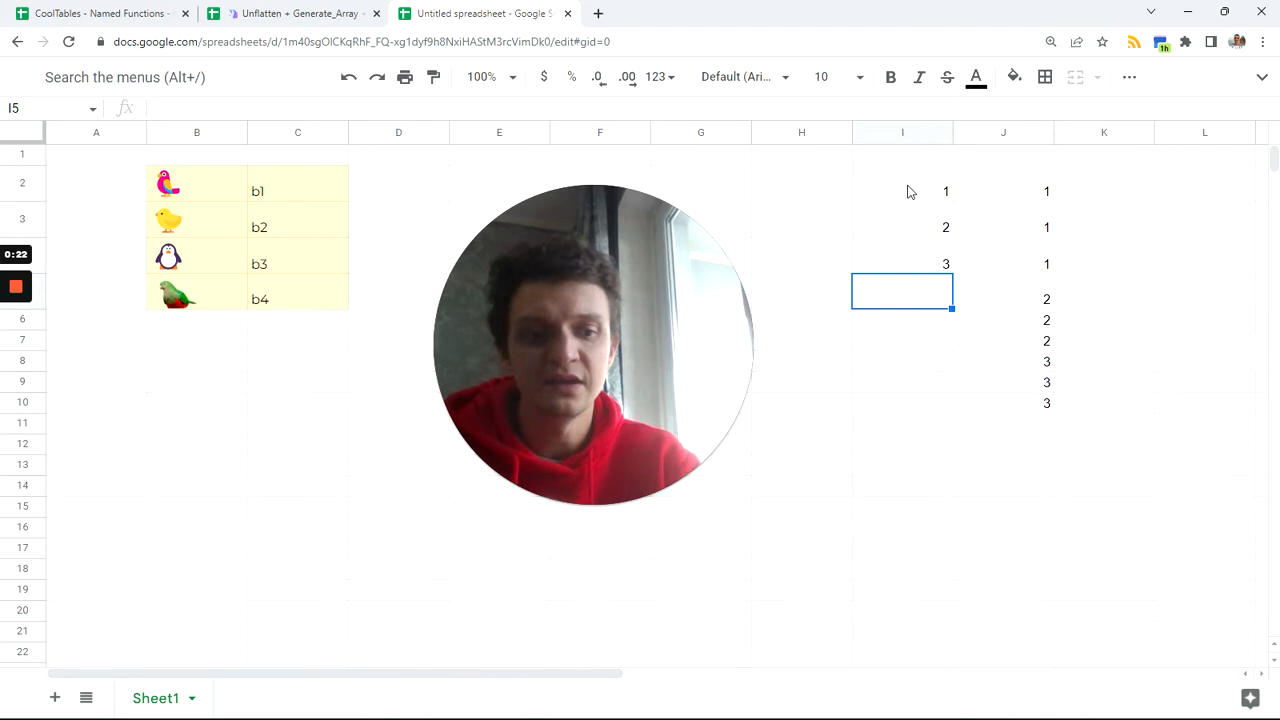
text(1)
key(Return)
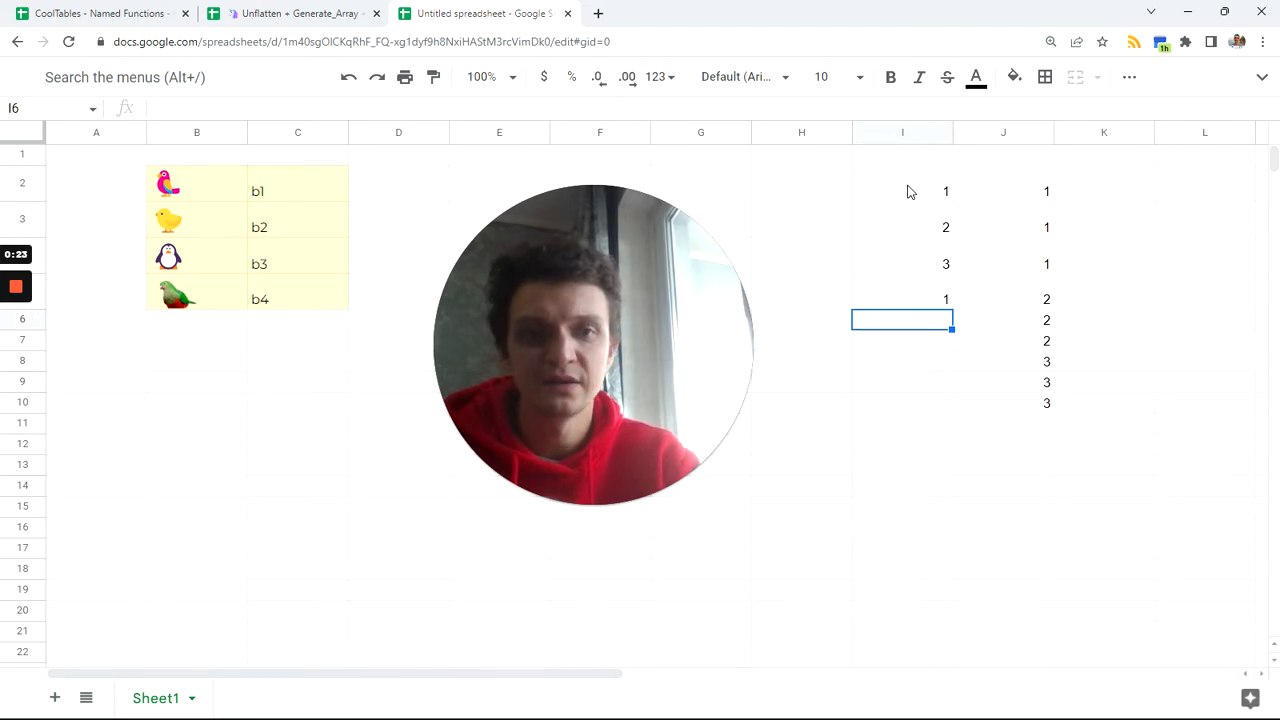
text(2)
key(Return)
text(3)
key(Return)
text(1)
key(Return)
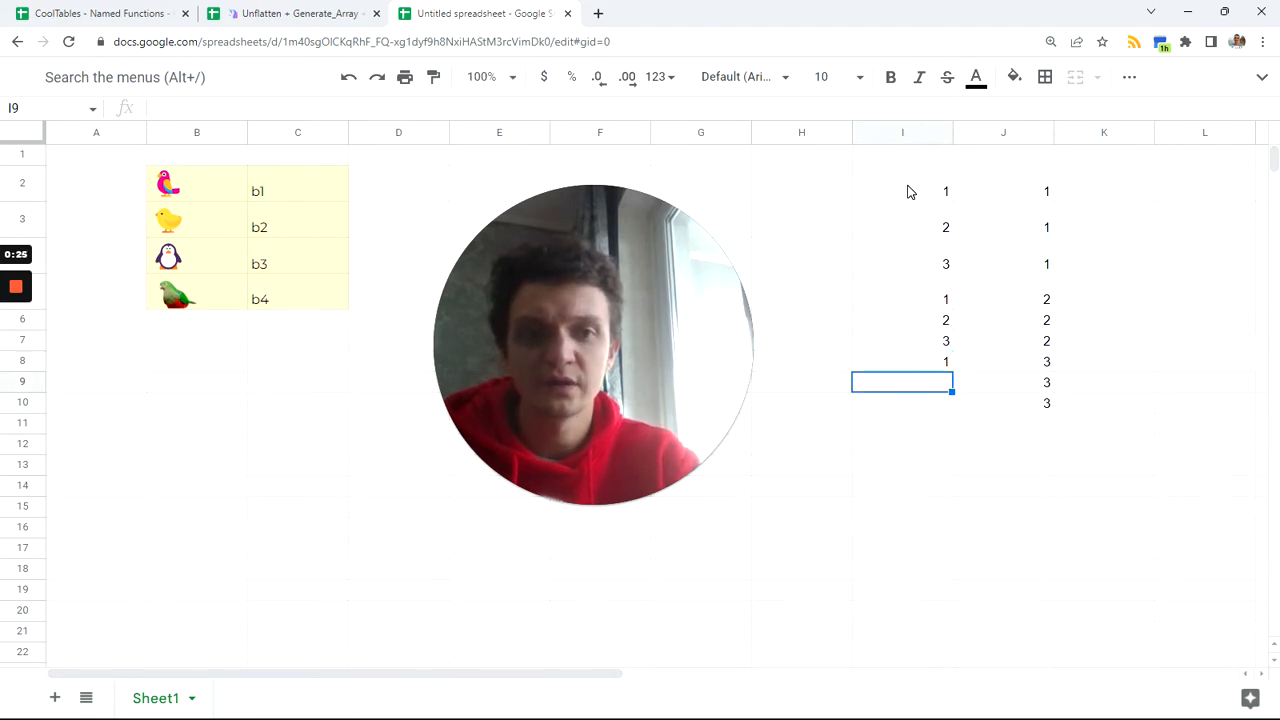
text(2)
key(Return)
text(3)
key(Return)
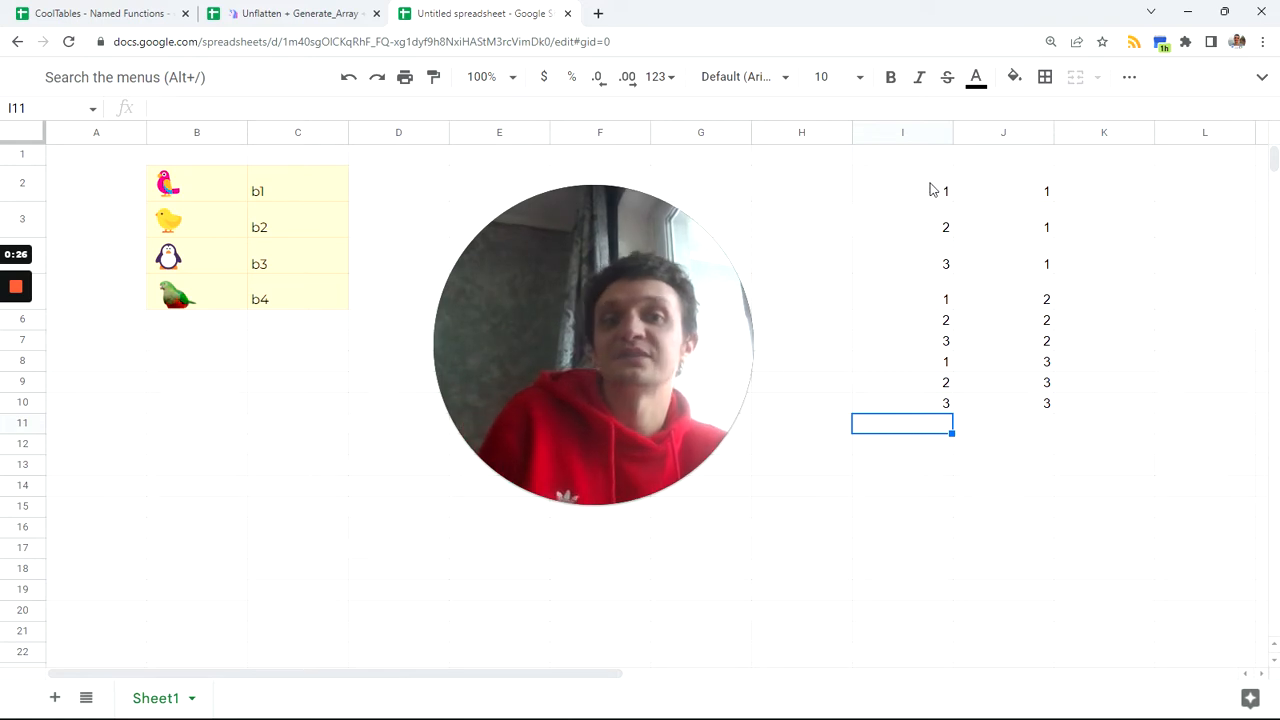
Examine the picture and label table in B2:C5 alongside the number columns I2:I10 and J2:J10
drag(934, 189, 946, 405)
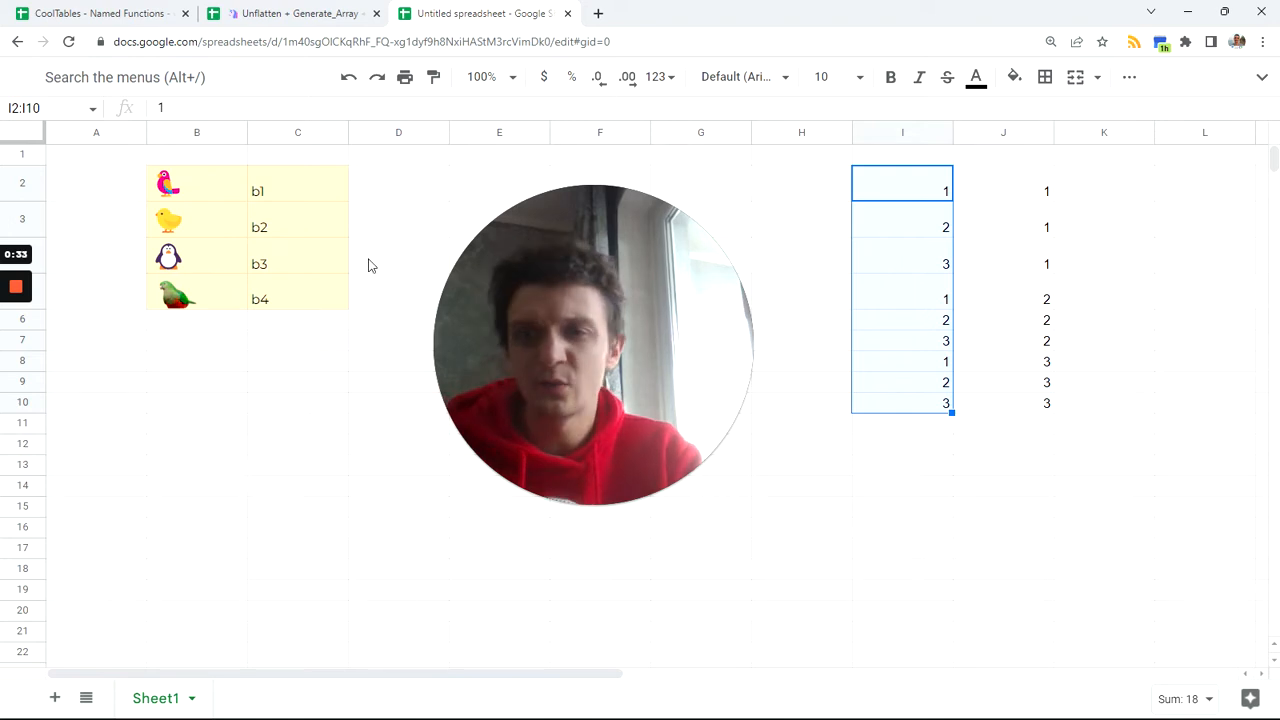
drag(203, 194, 214, 300)
click(276, 209)
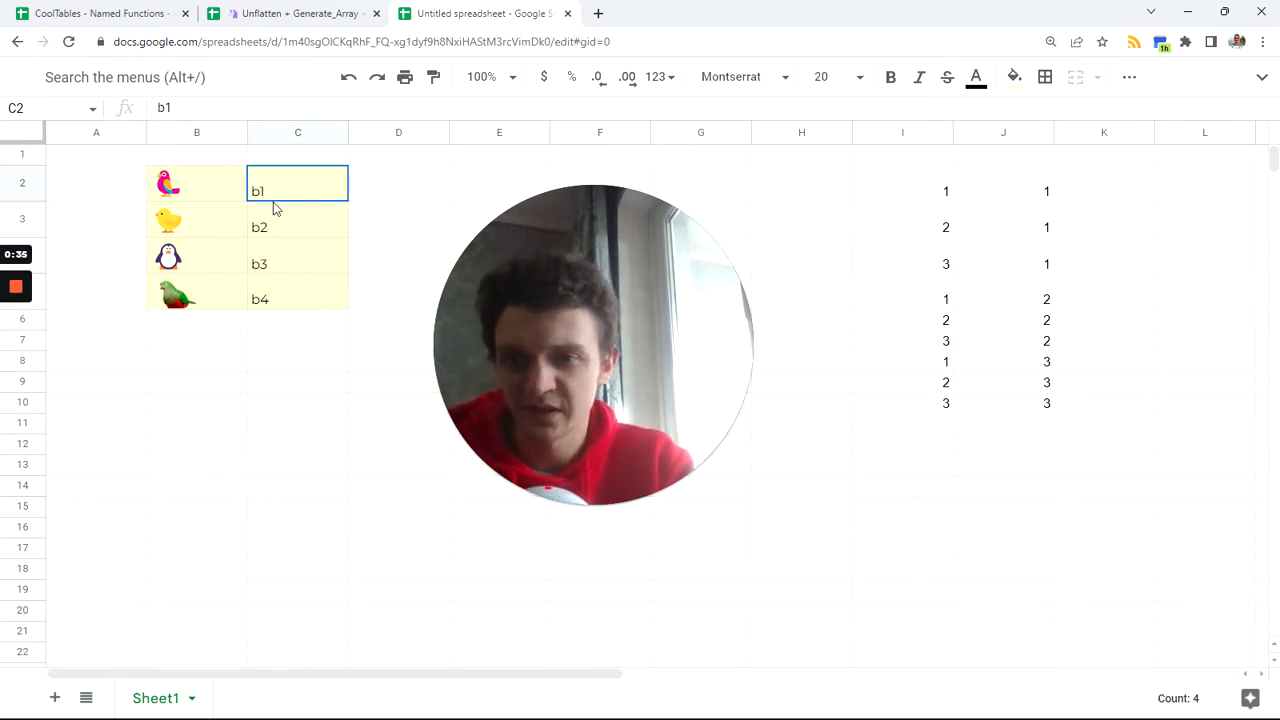
drag(276, 205, 290, 300)
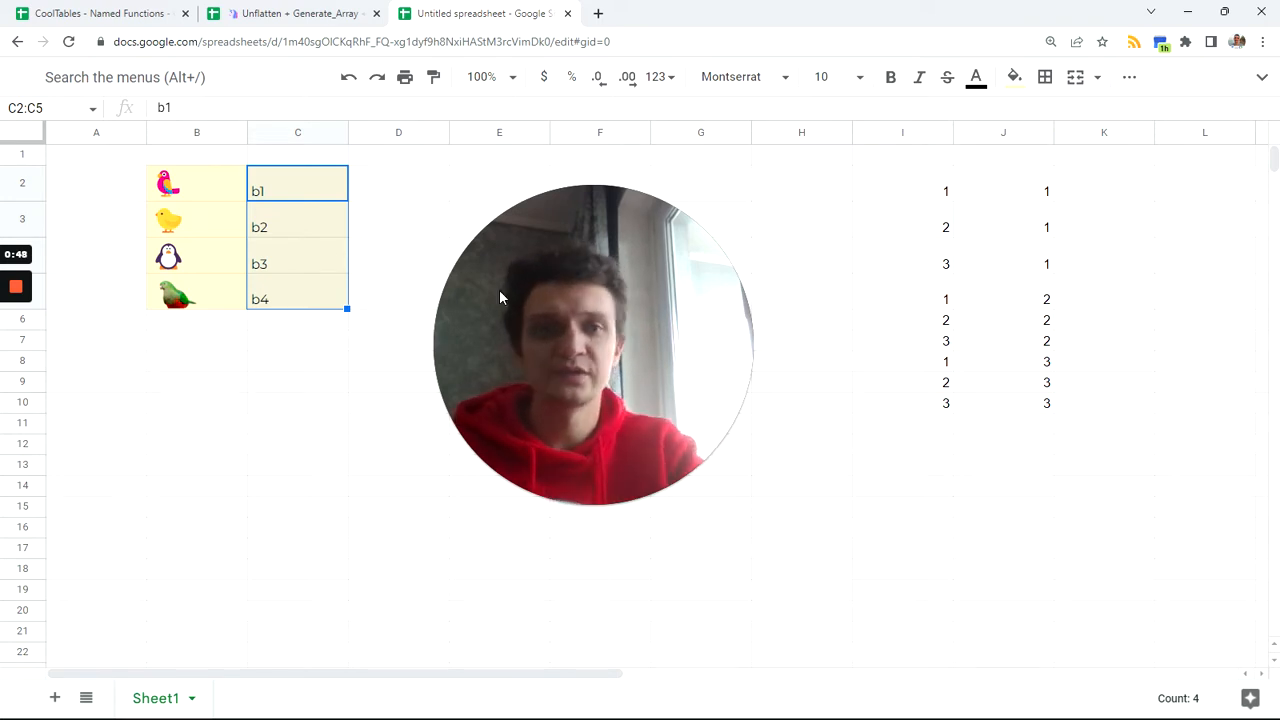
drag(891, 195, 917, 399)
drag(205, 186, 304, 284)
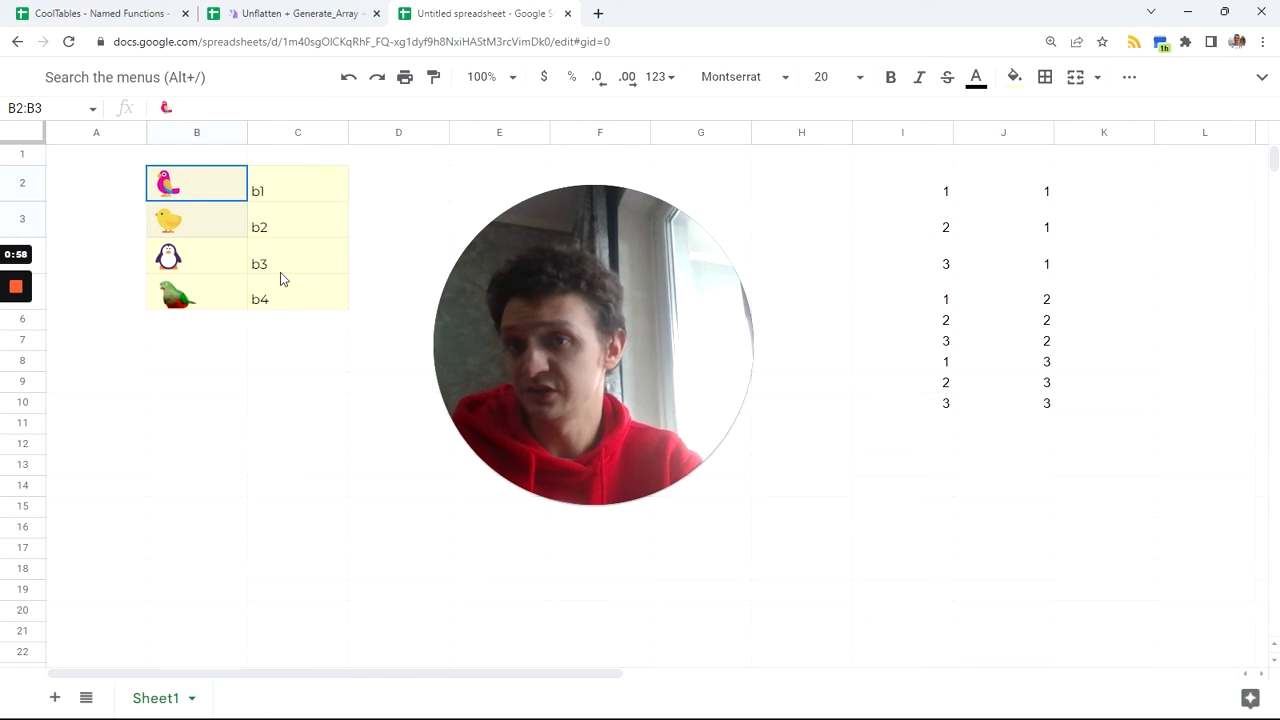
shift+click(297, 294)
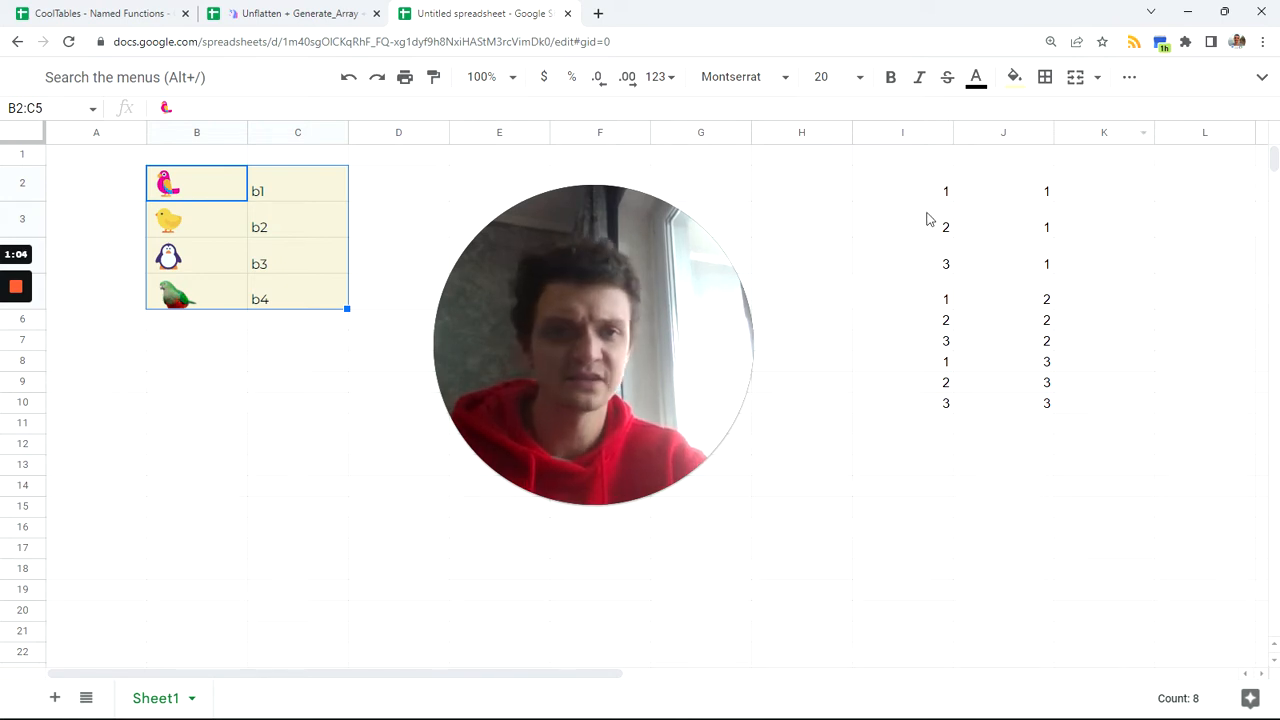
click(929, 199)
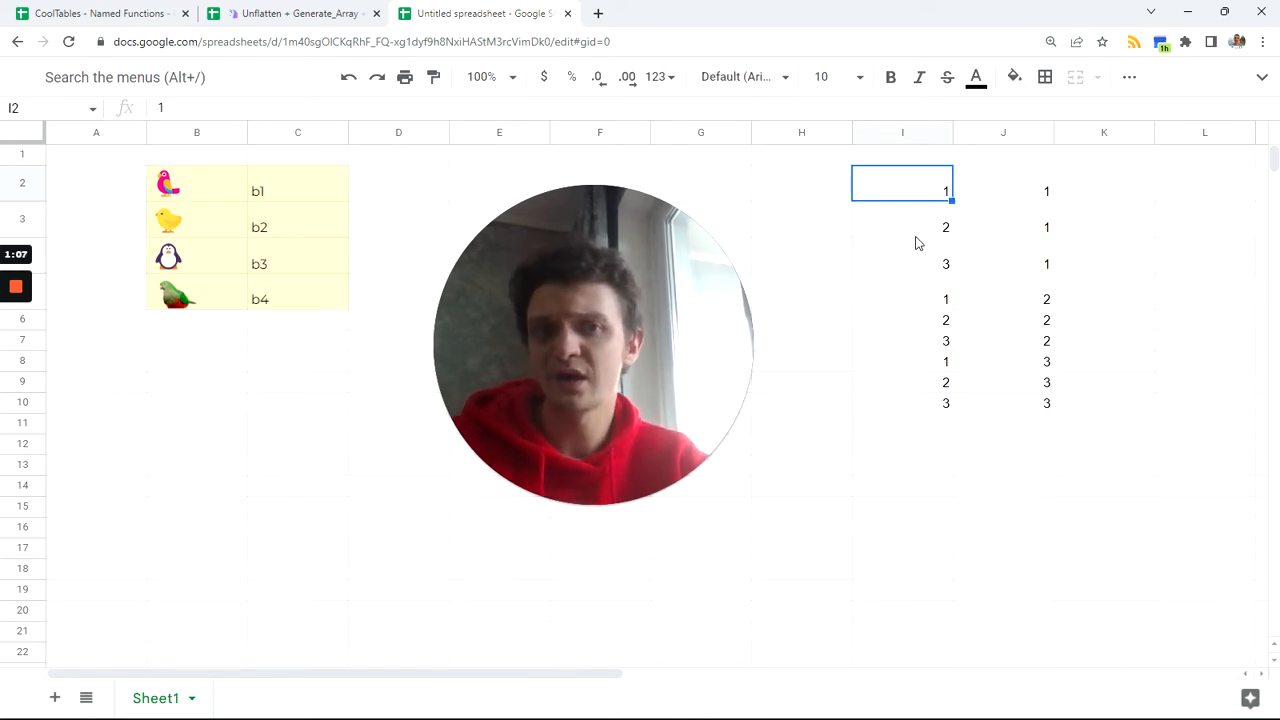
click(917, 243)
click(906, 269)
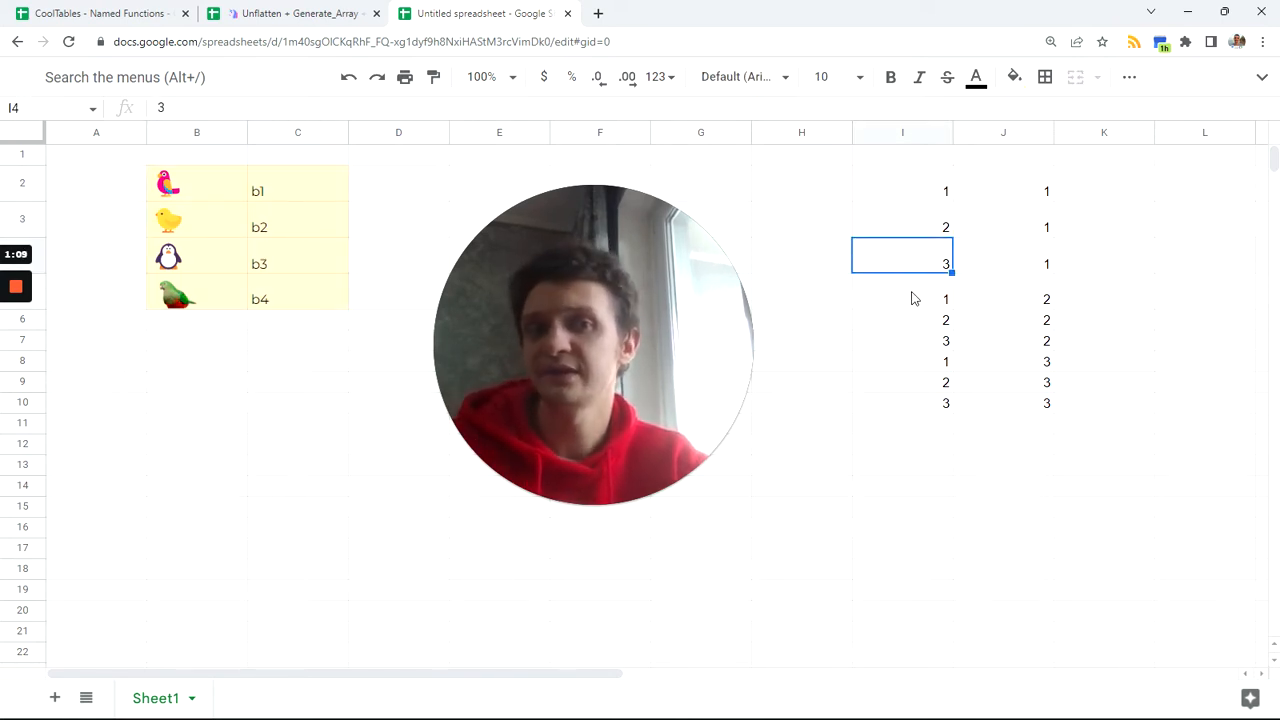
click(913, 296)
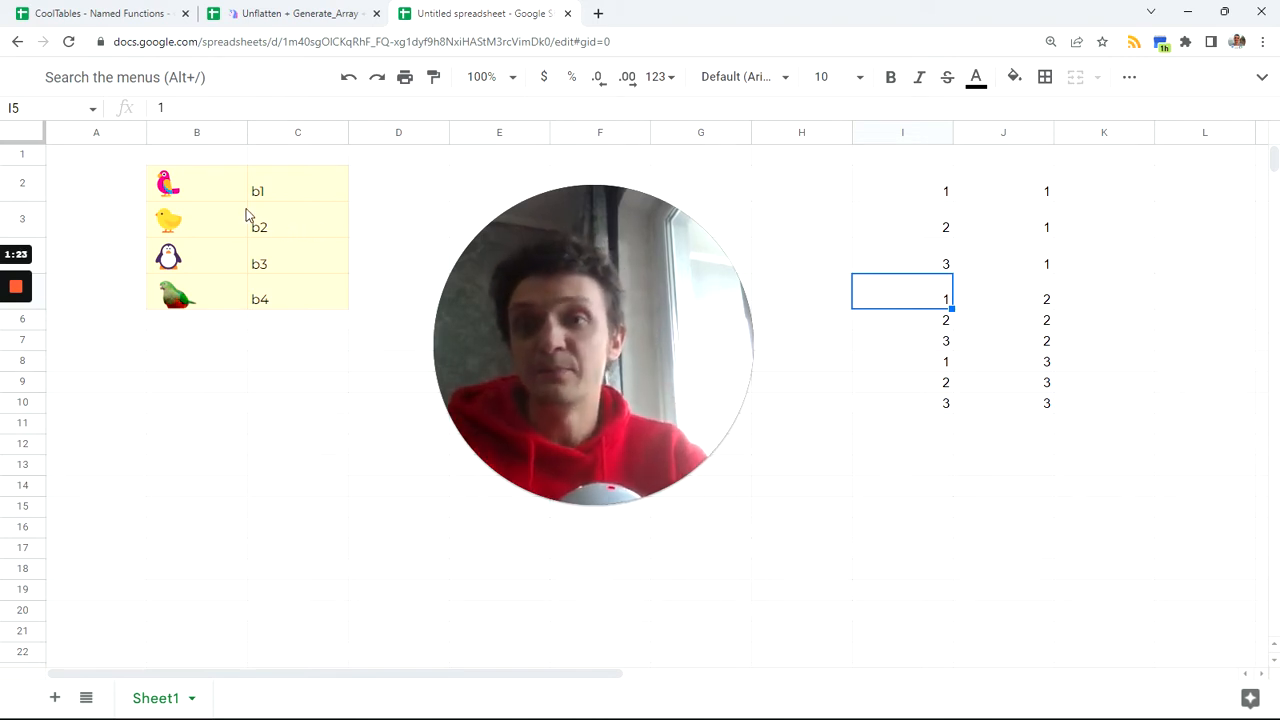
drag(190, 185, 294, 300)
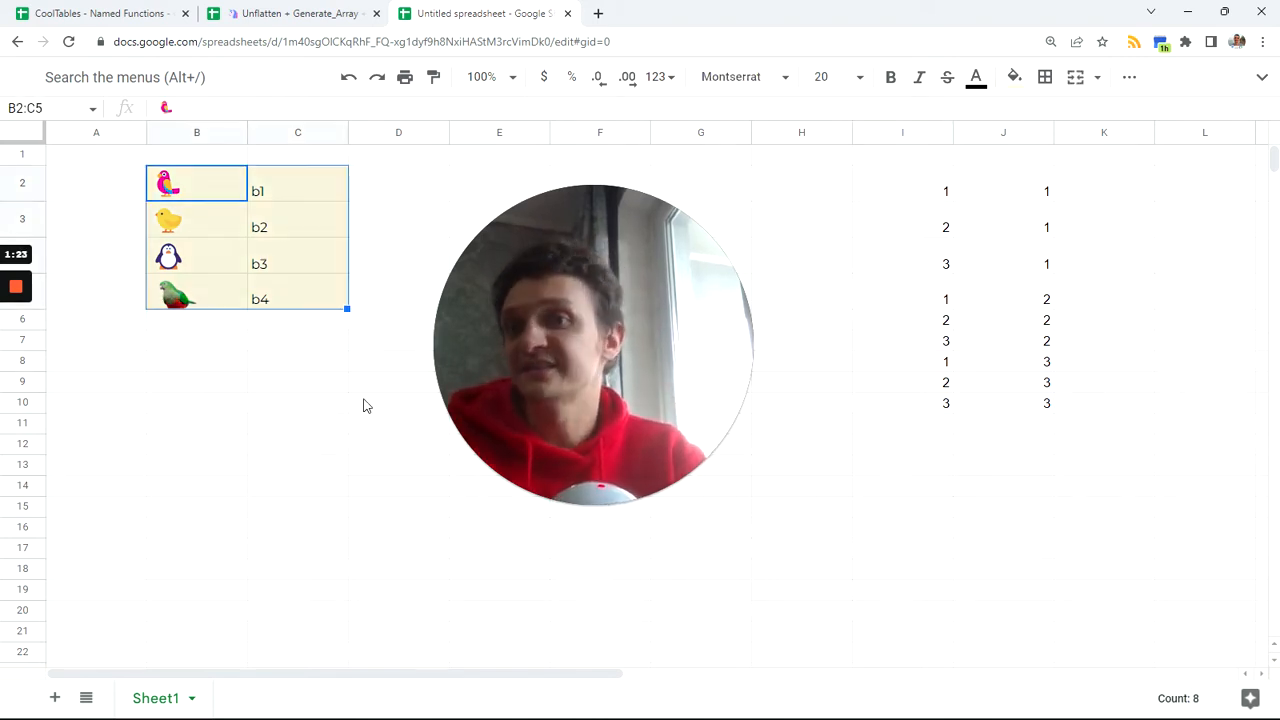
drag(940, 185, 951, 403)
drag(985, 190, 1020, 402)
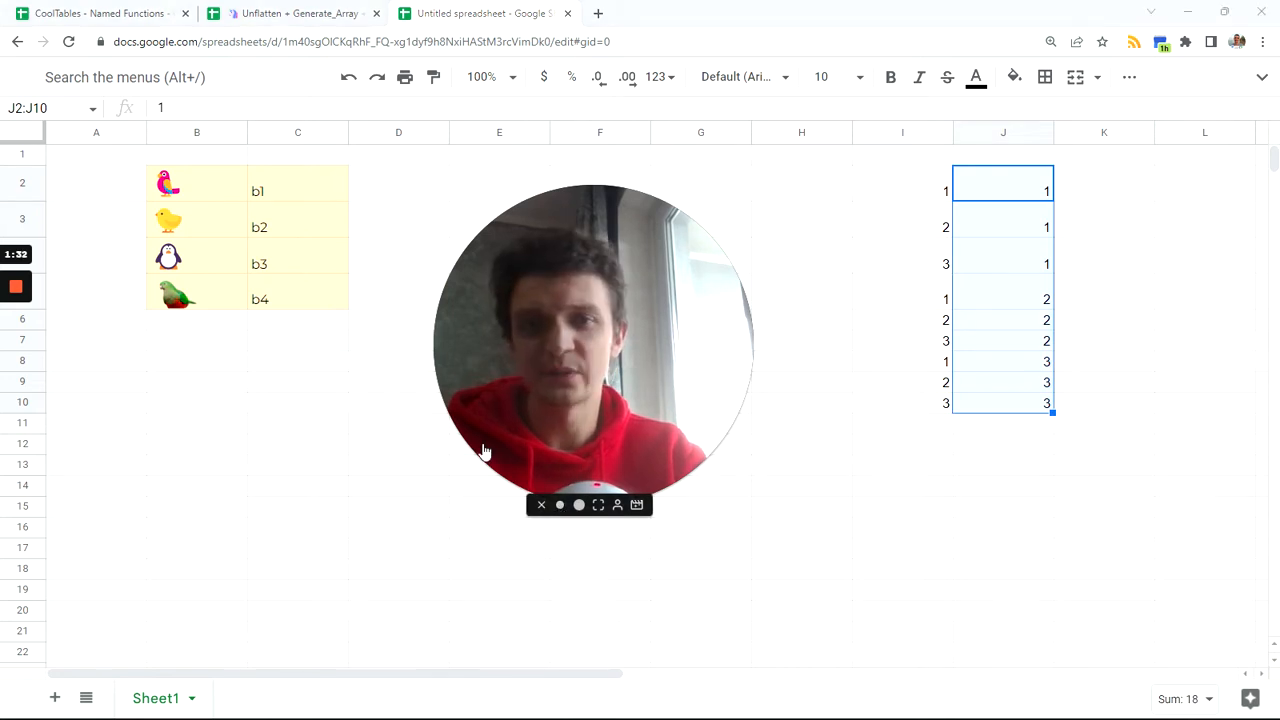
drag(482, 415, 1150, 85)
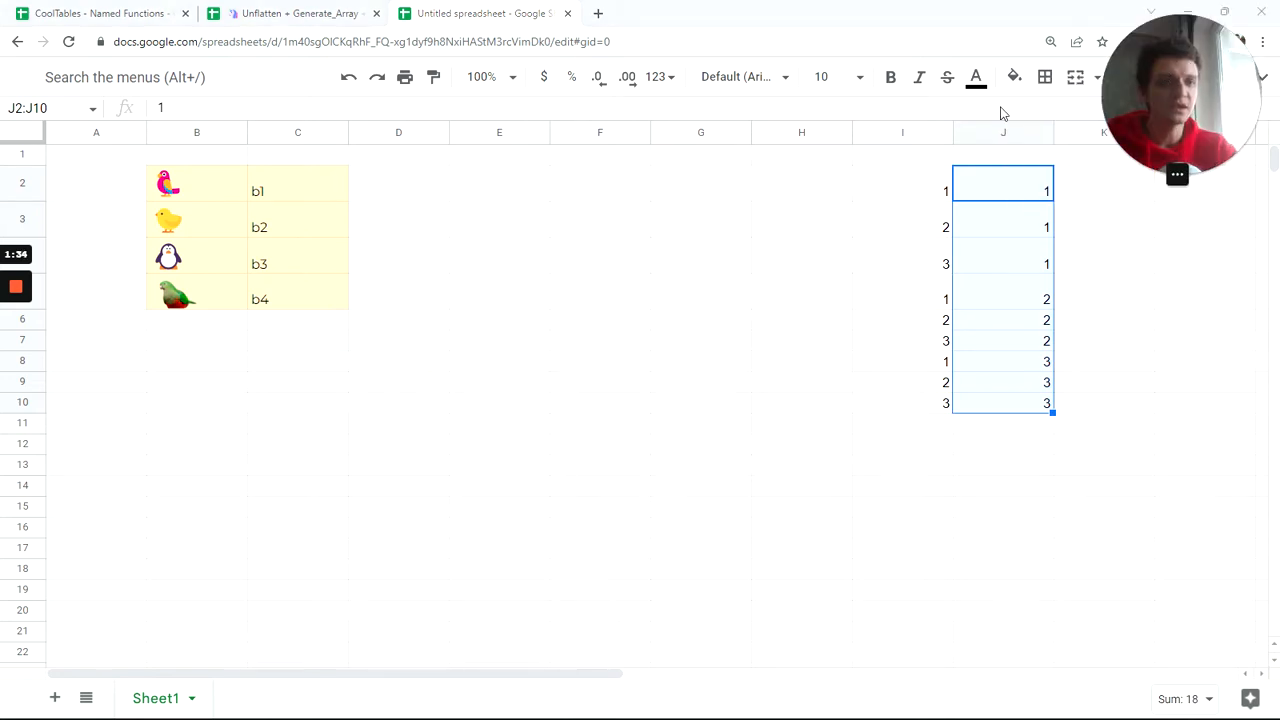
Start a MAKEARRAY formula in E2 with rows(I2:I10) as its row count
click(491, 194)
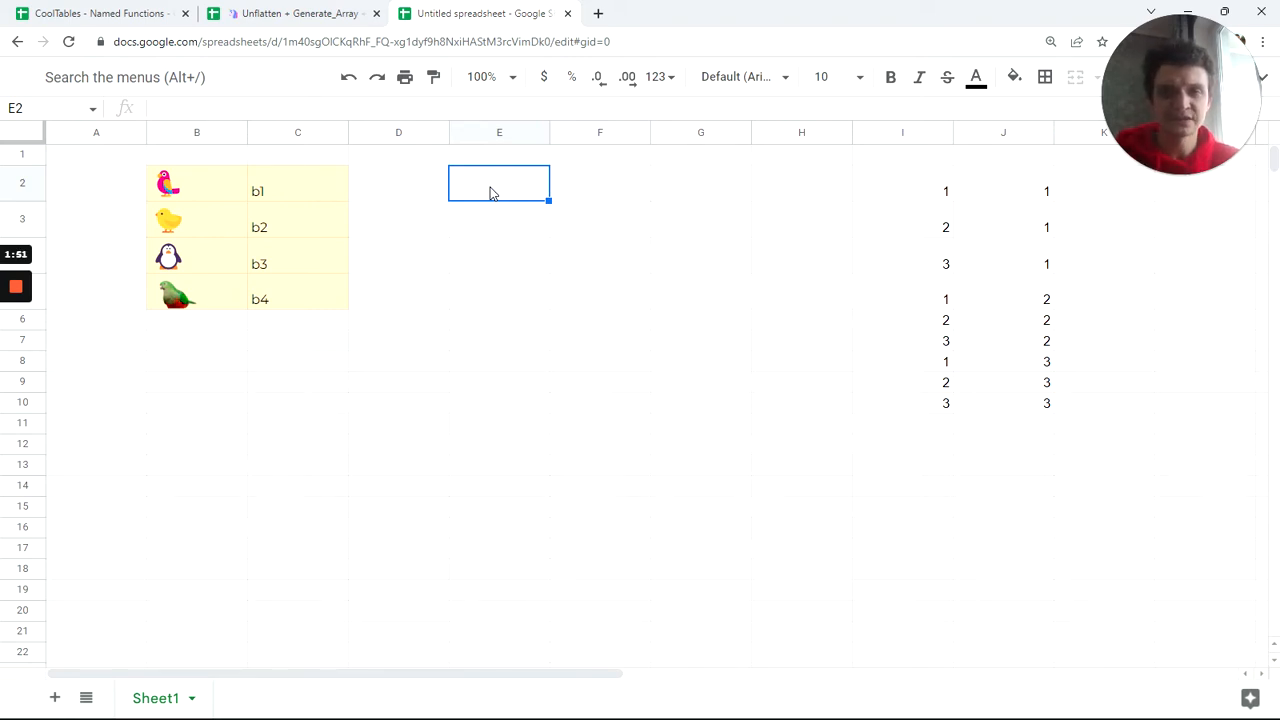
text(=)
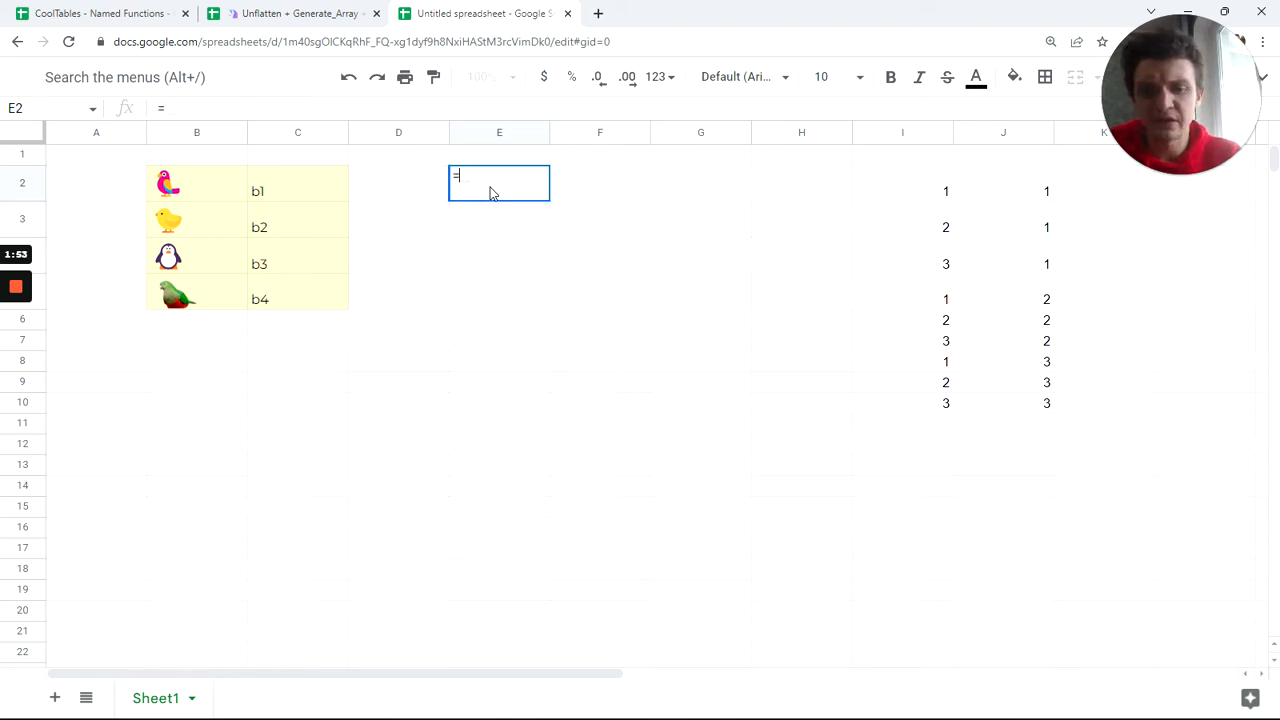
text(mak)
key(Tab)
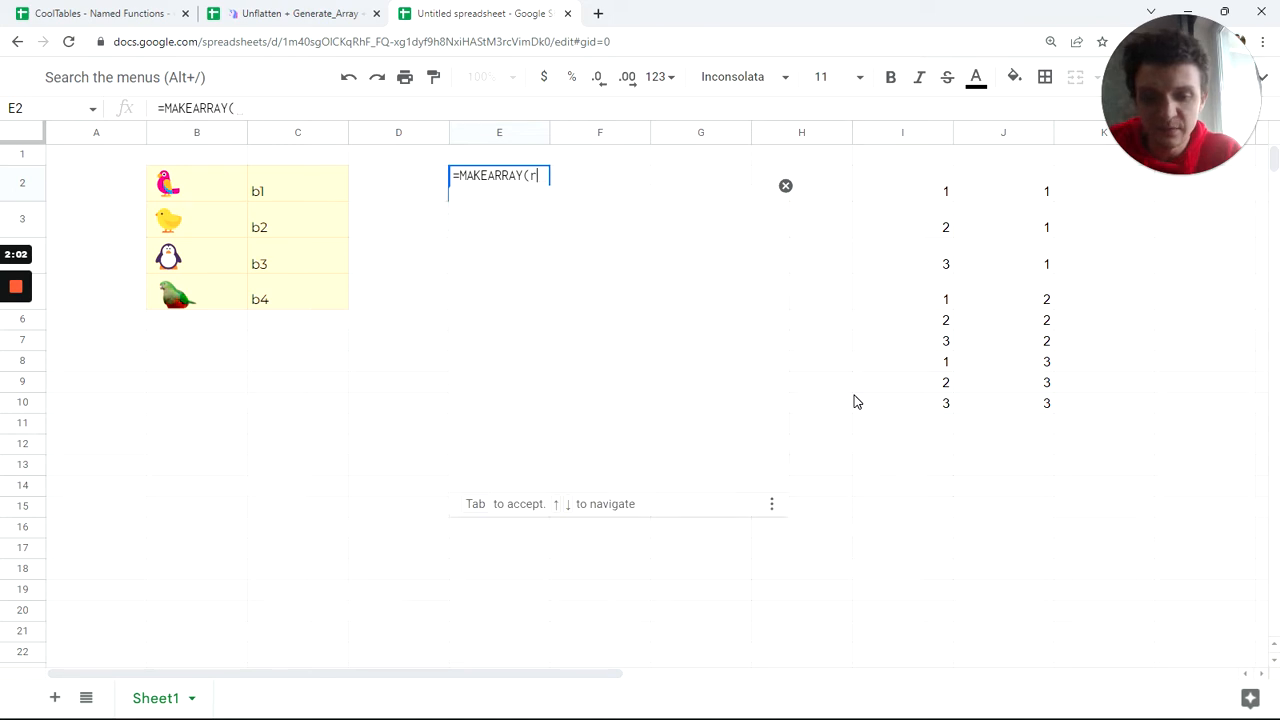
text(rows()
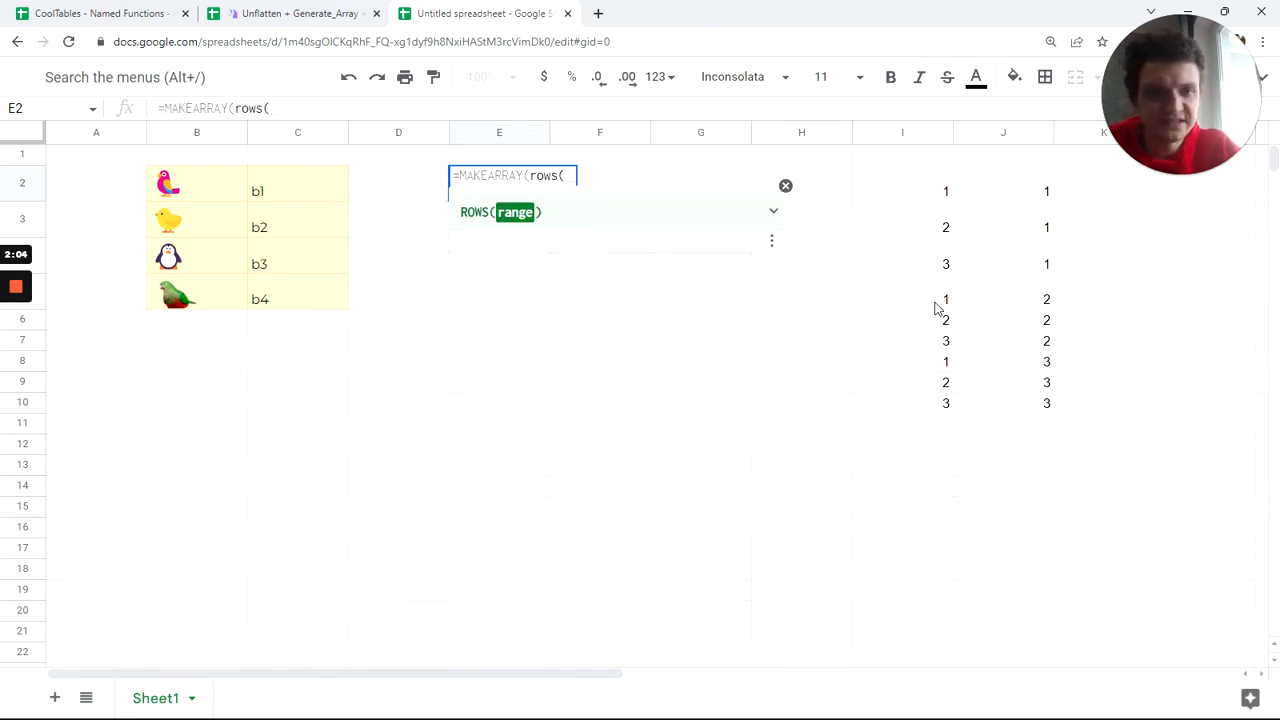
drag(926, 190, 921, 420)
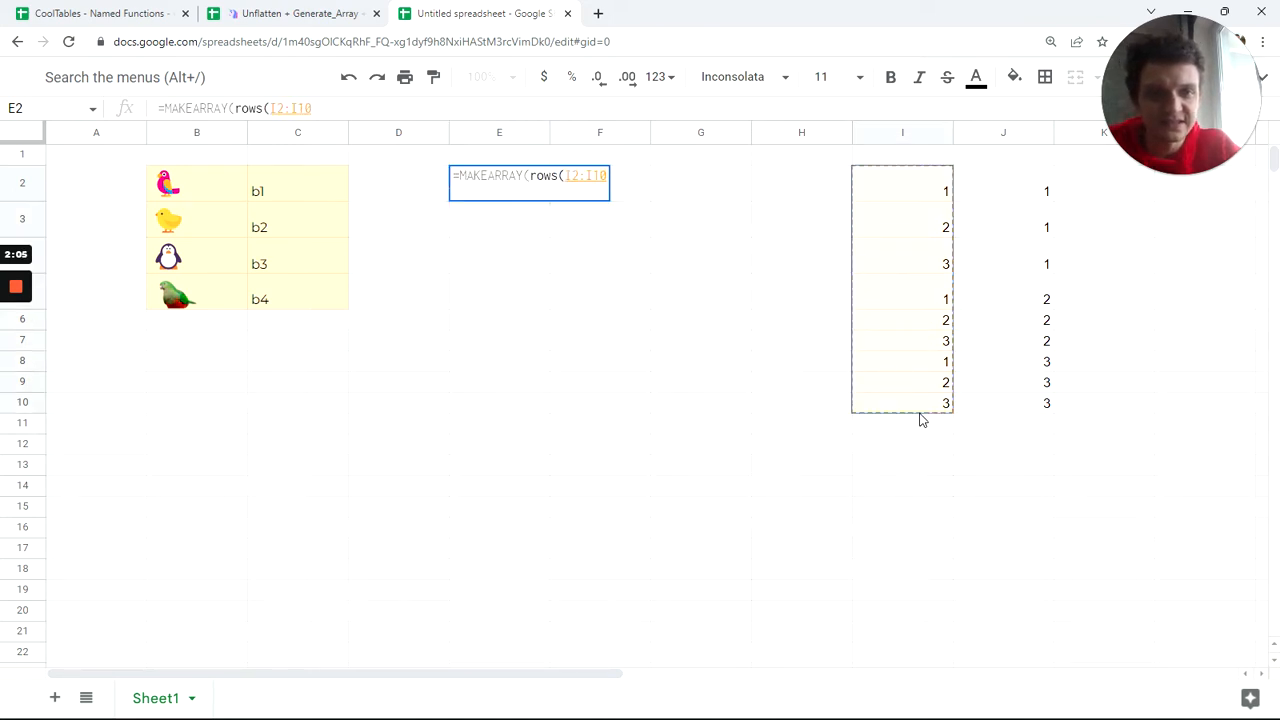
text(),)
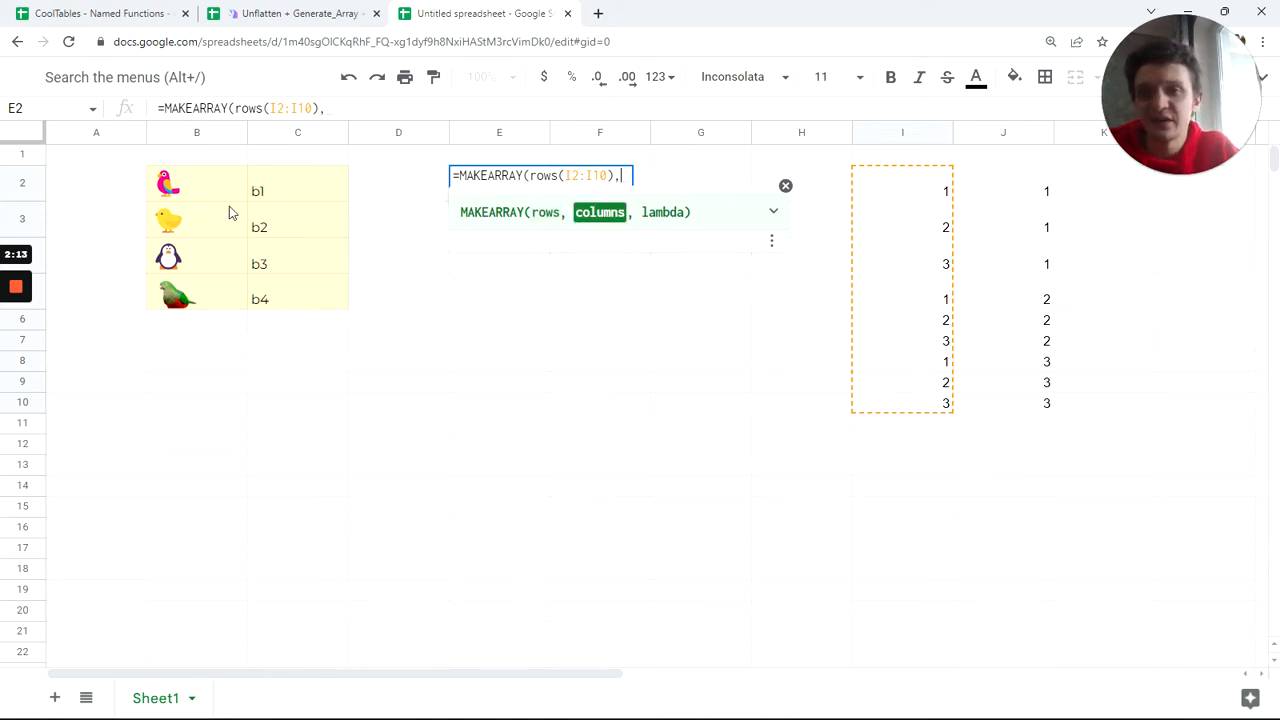
Add COLUMNS(B2:C5) as the MAKEARRAY formula's column count
text(columns)
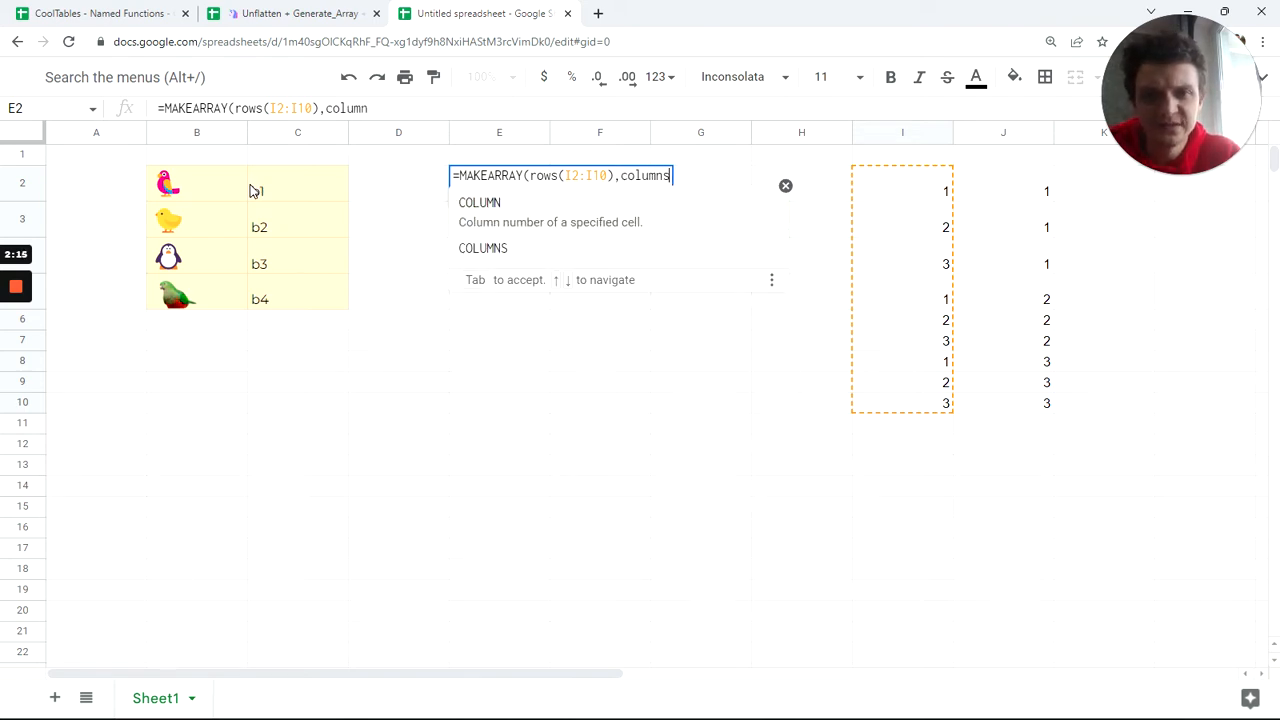
key(Tab)
drag(220, 174, 313, 304)
text(),)
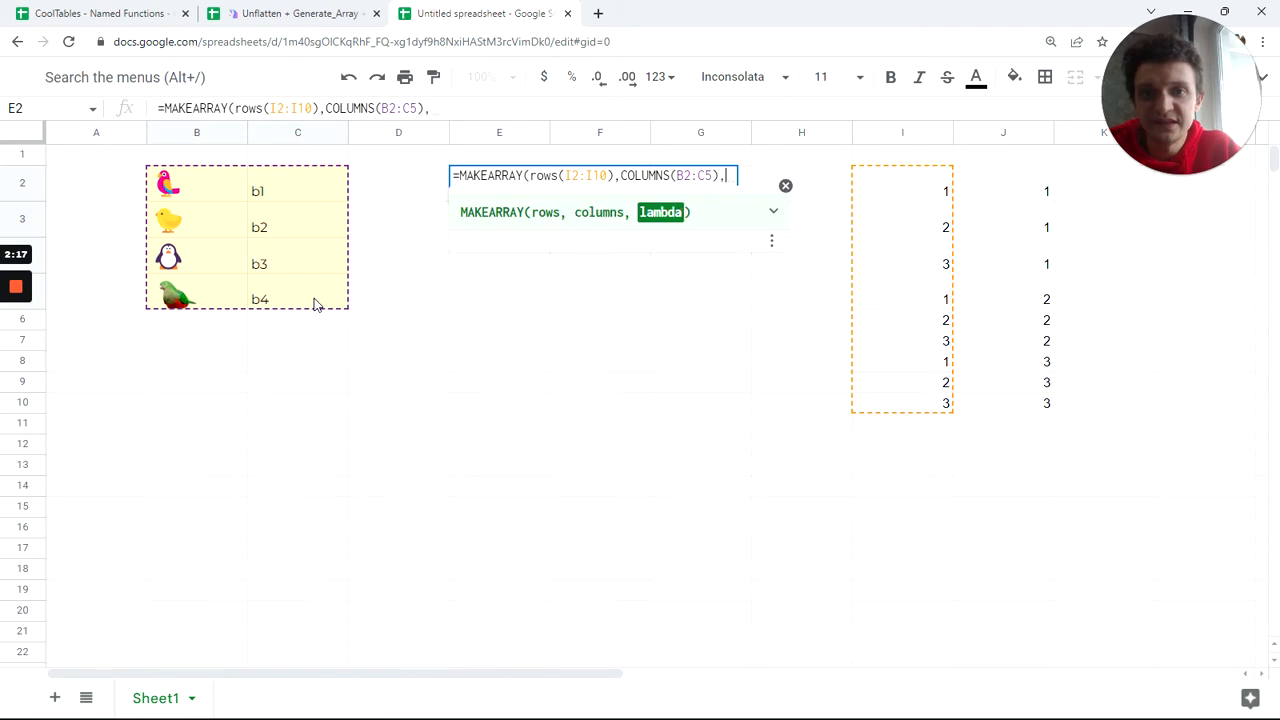
Add a LAMBDA with the parameters r and c as the third MAKEARRAY argument
text(lan)
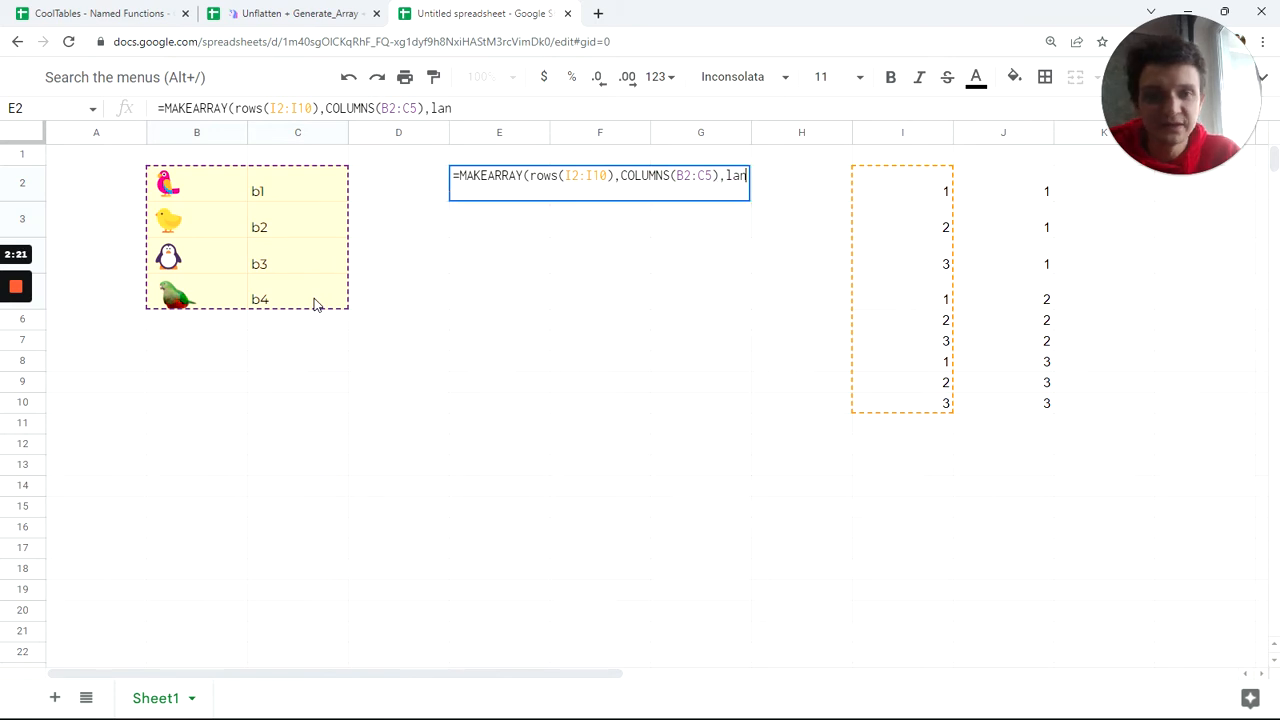
key(BackSpace)
text(n)
key(BackSpace)
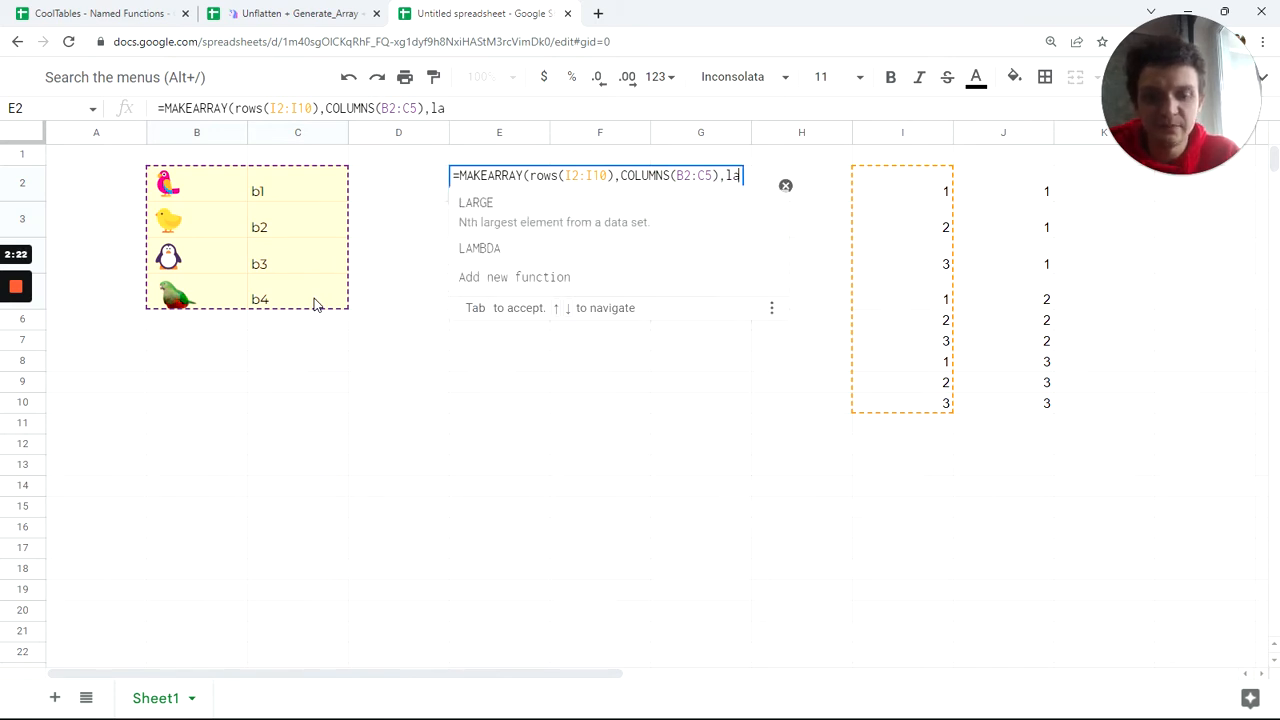
text(mb)
key(Tab)
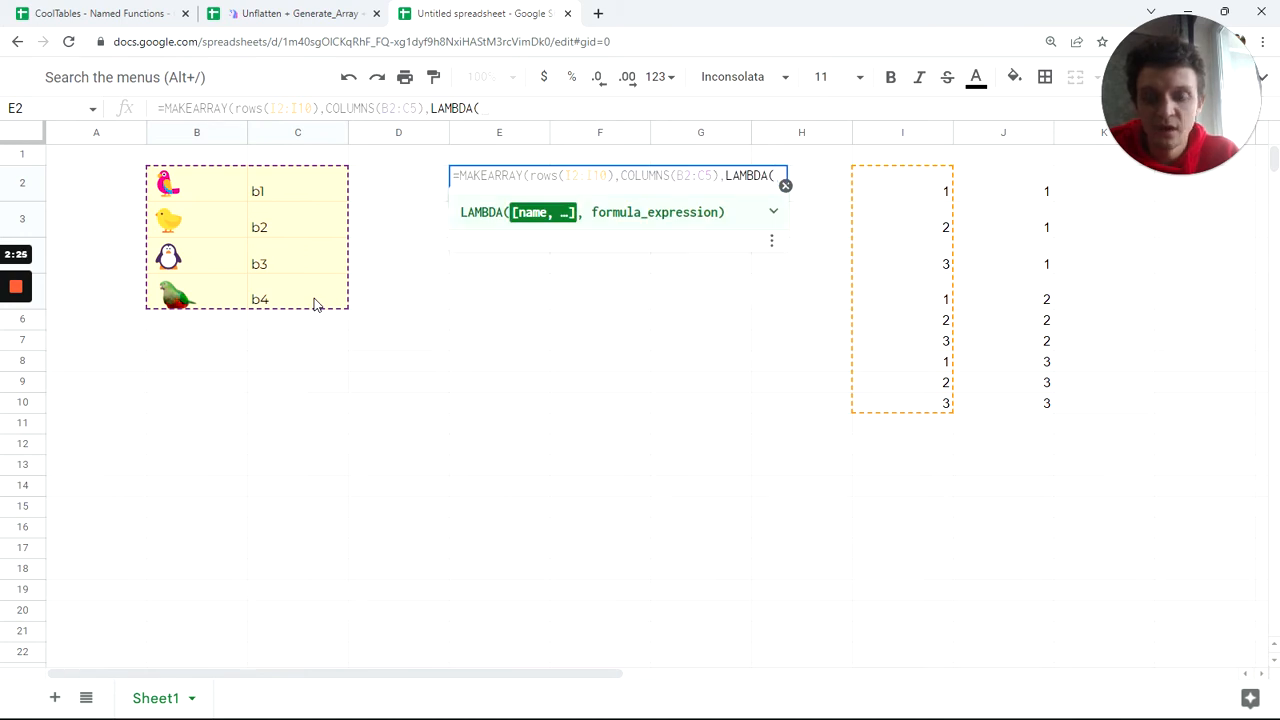
text(r,c,)
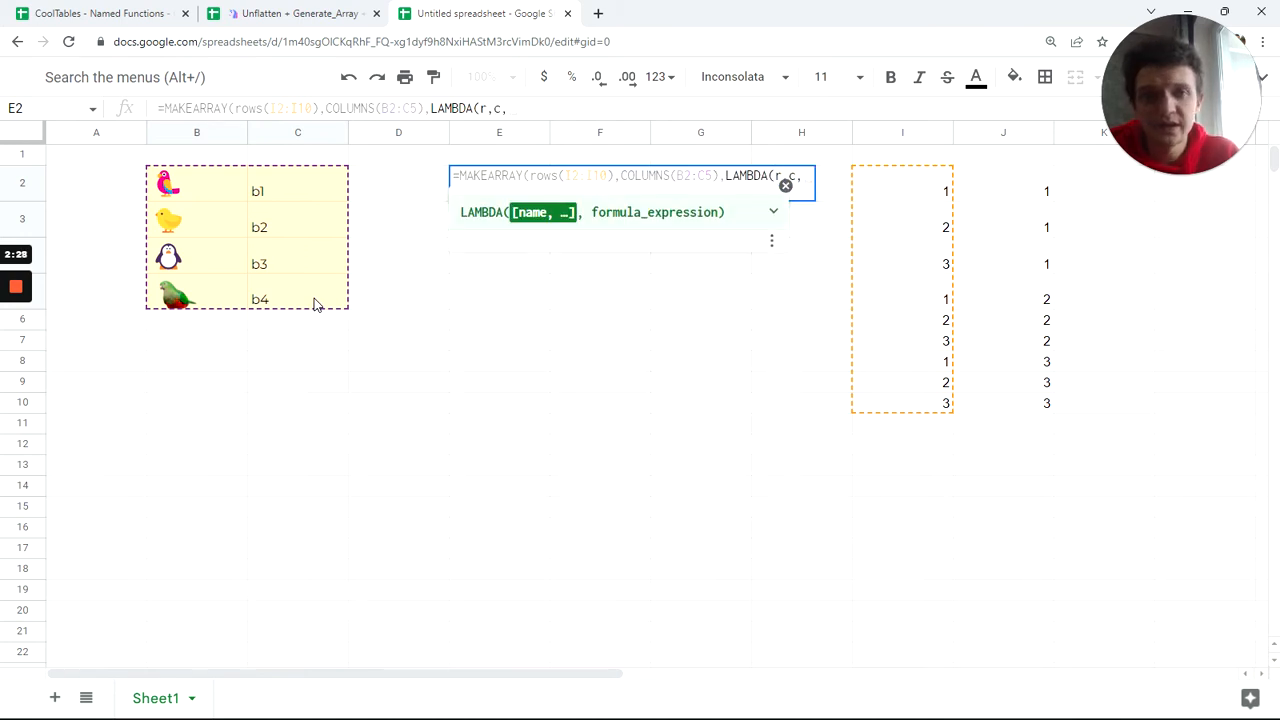
Start the LAMBDA's expression with an INDEX function that references B2:C5
text(if()
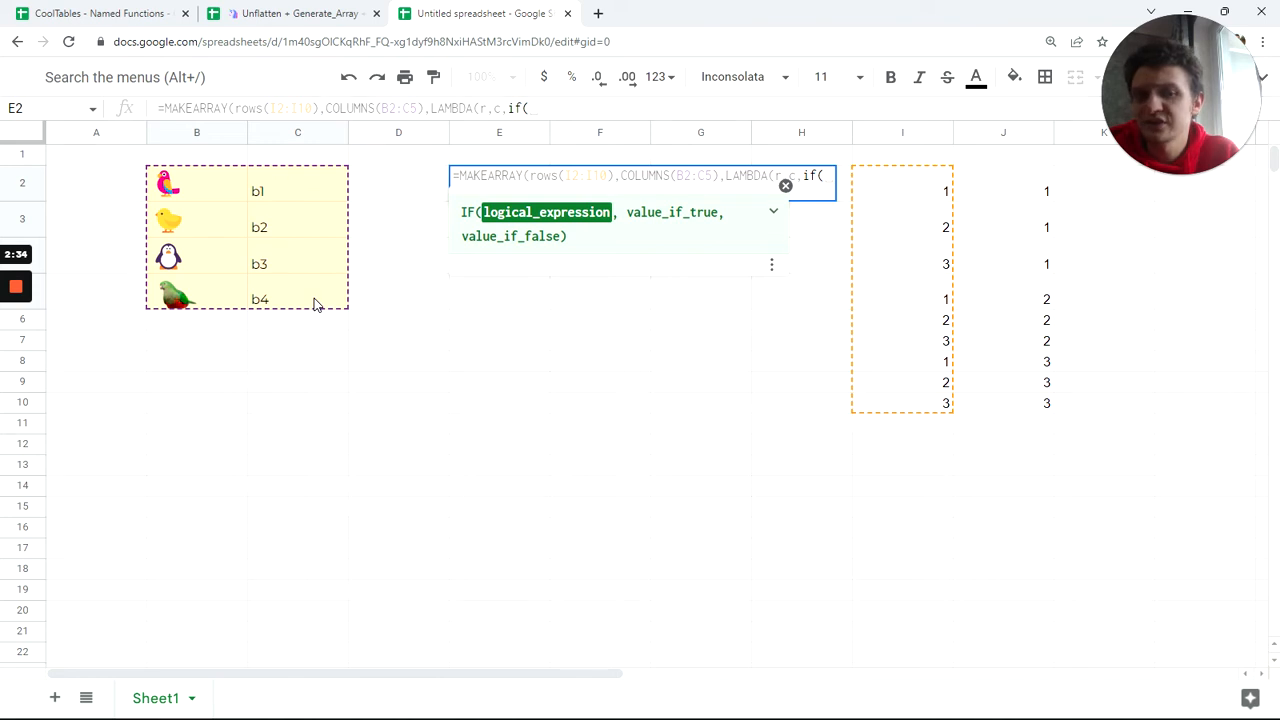
key(BackSpace)
key(BackSpace)
text(n)
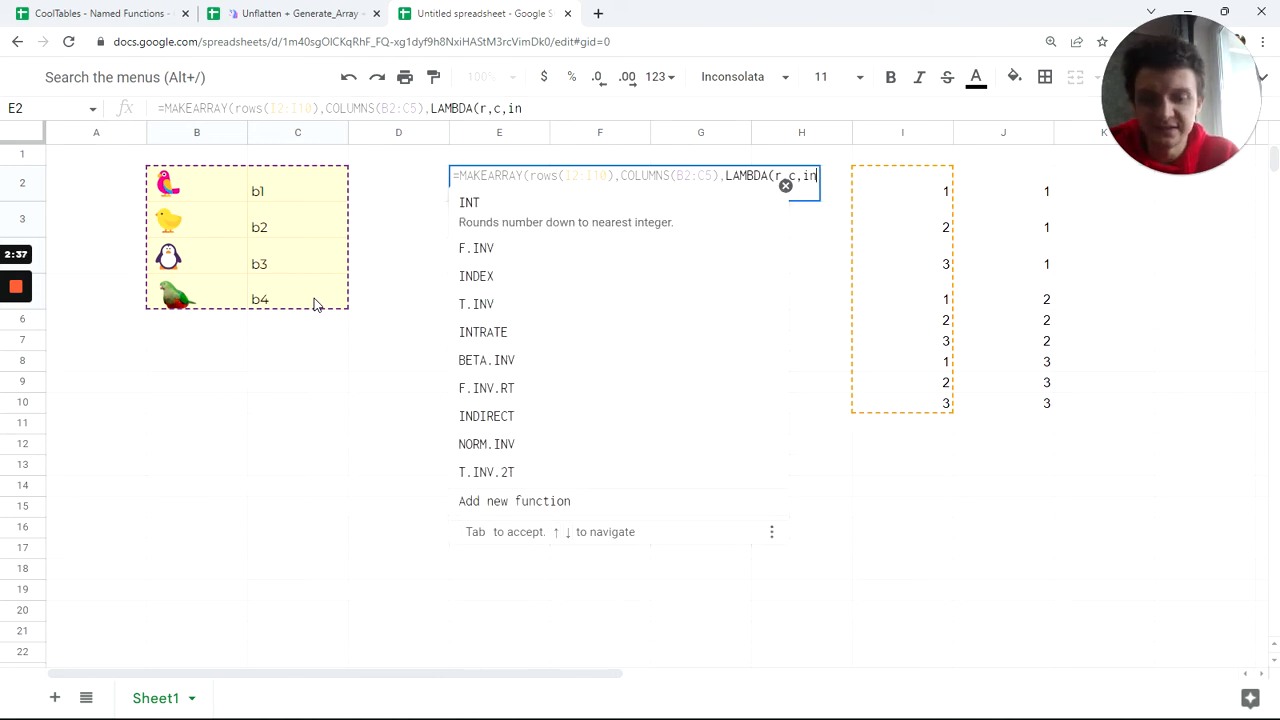
text(dex()
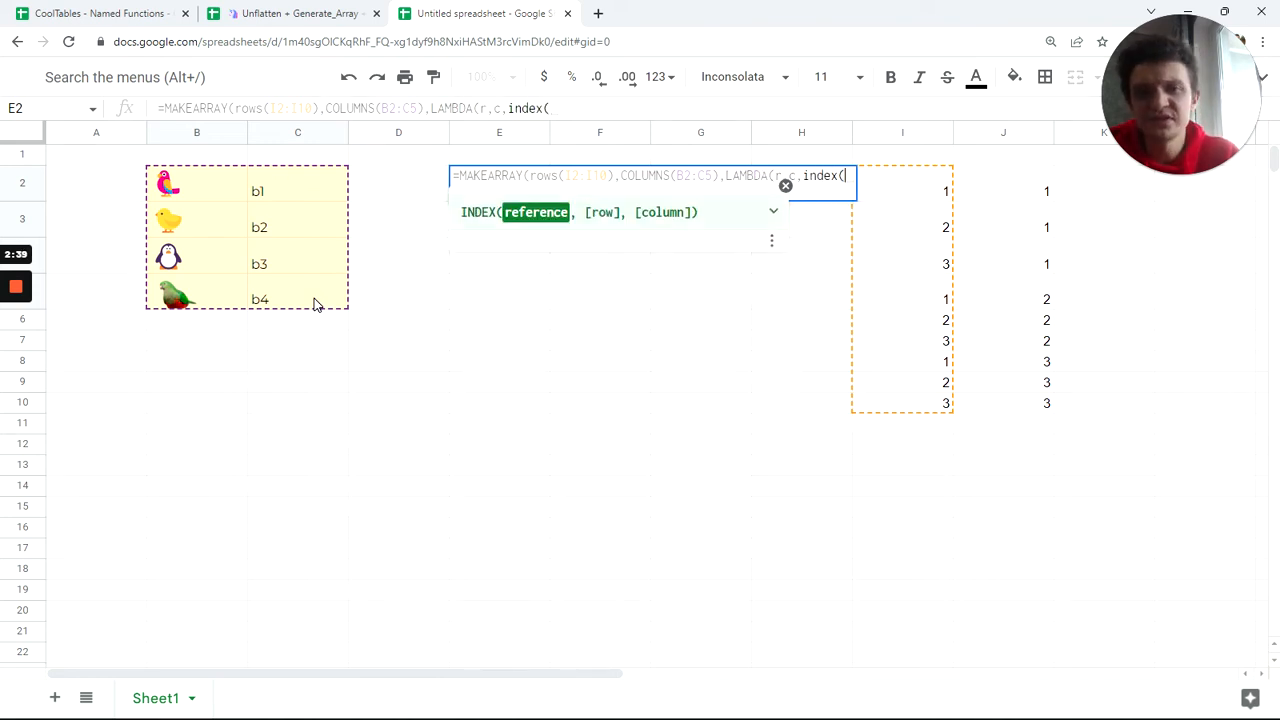
drag(190, 190, 333, 309)
text(),)
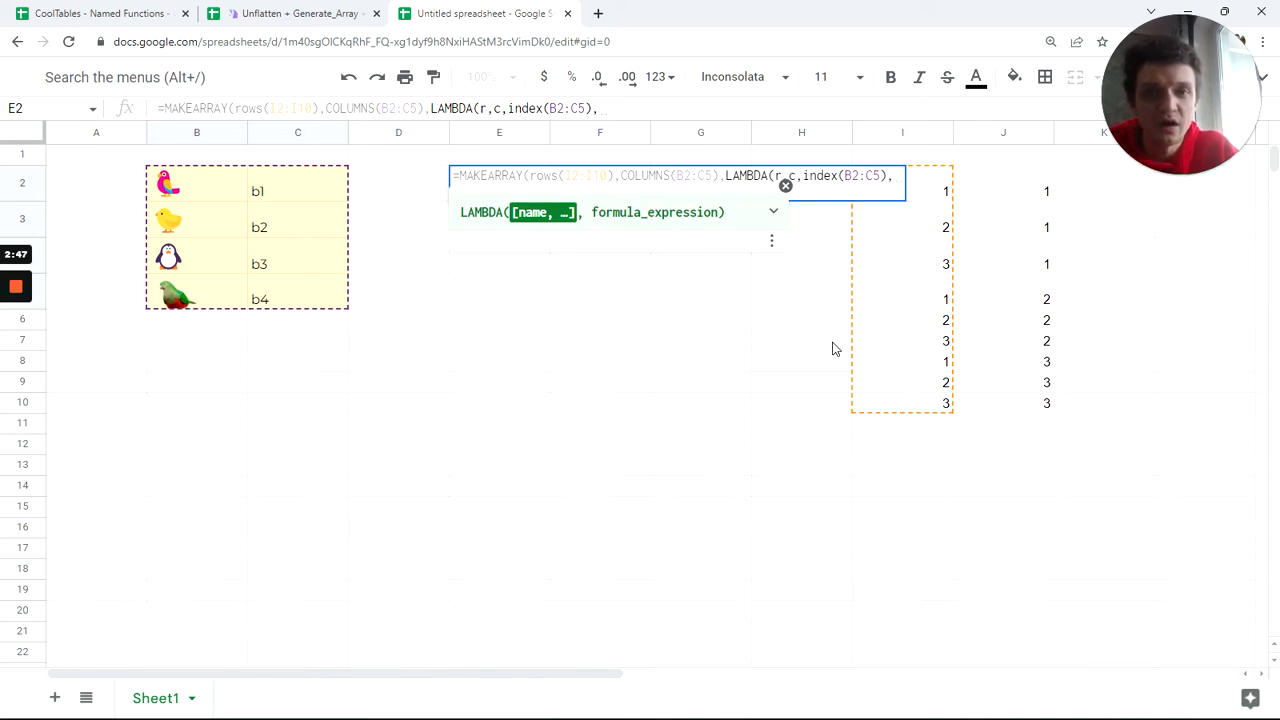
Add index(I2:I10,r) after the B2:C5 INDEX and enlarge the formula editing area
text(index()
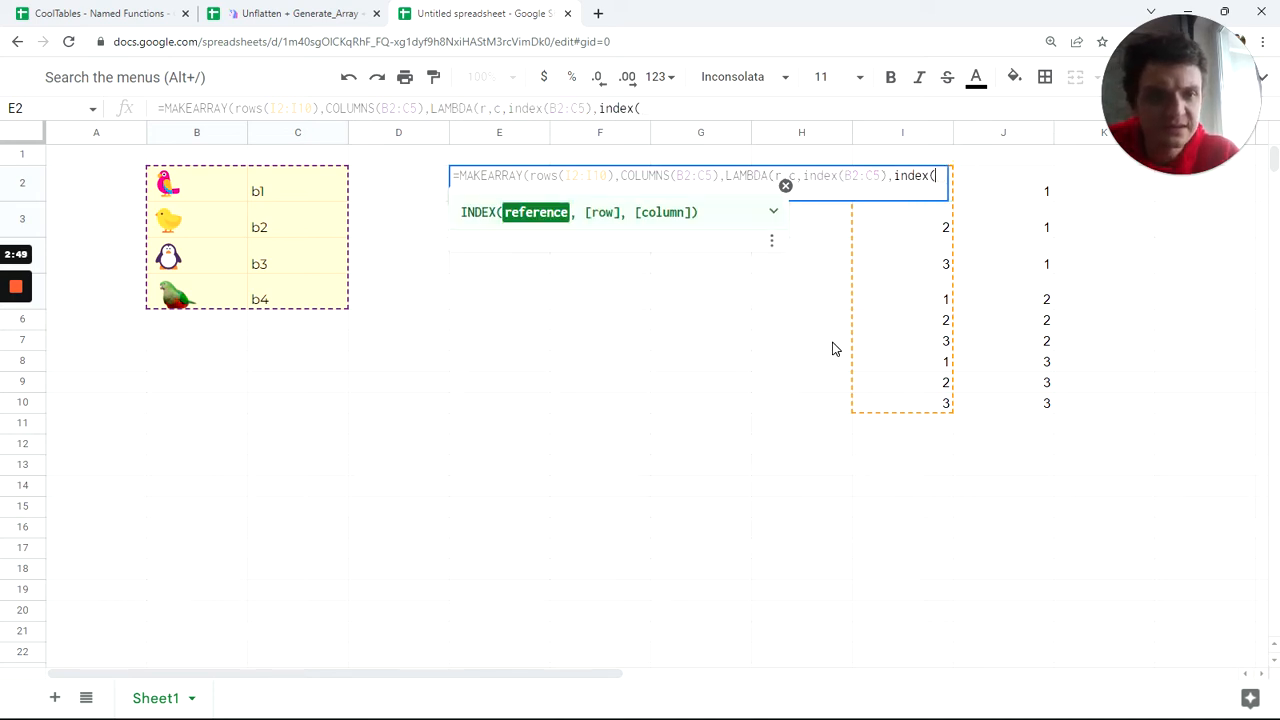
drag(887, 405, 885, 382)
drag(880, 310, 885, 185)
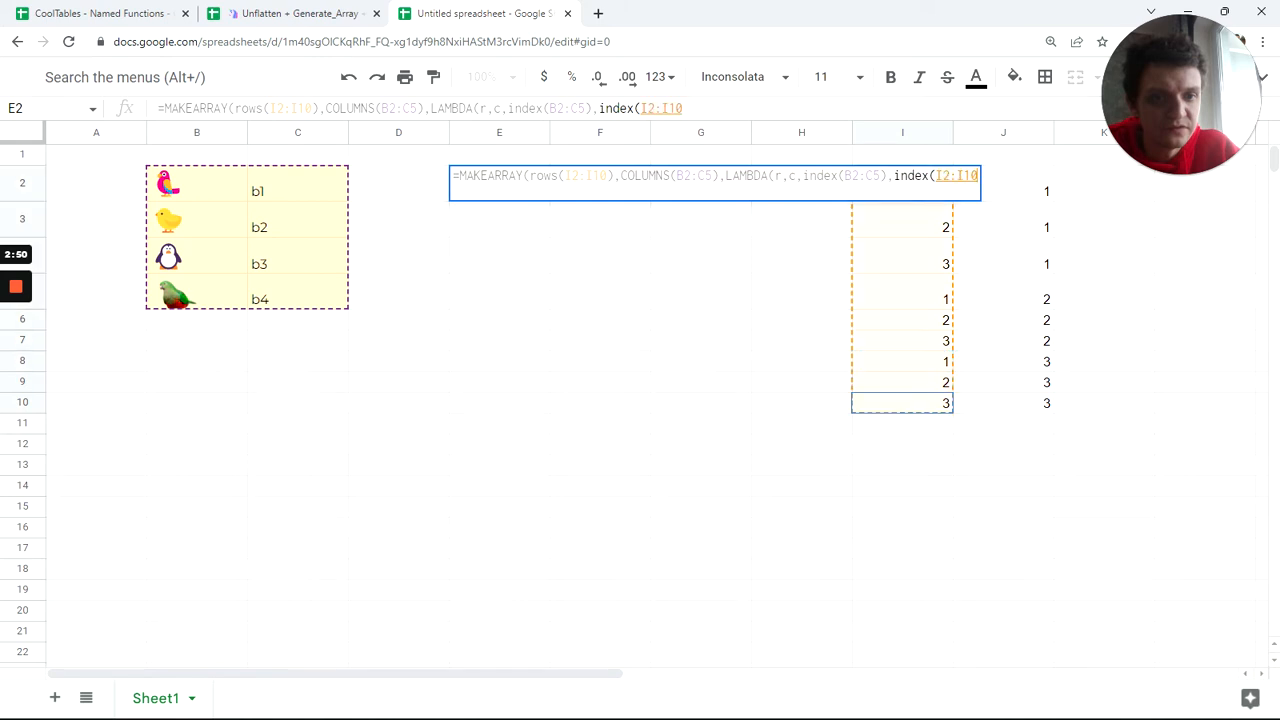
text(,r))
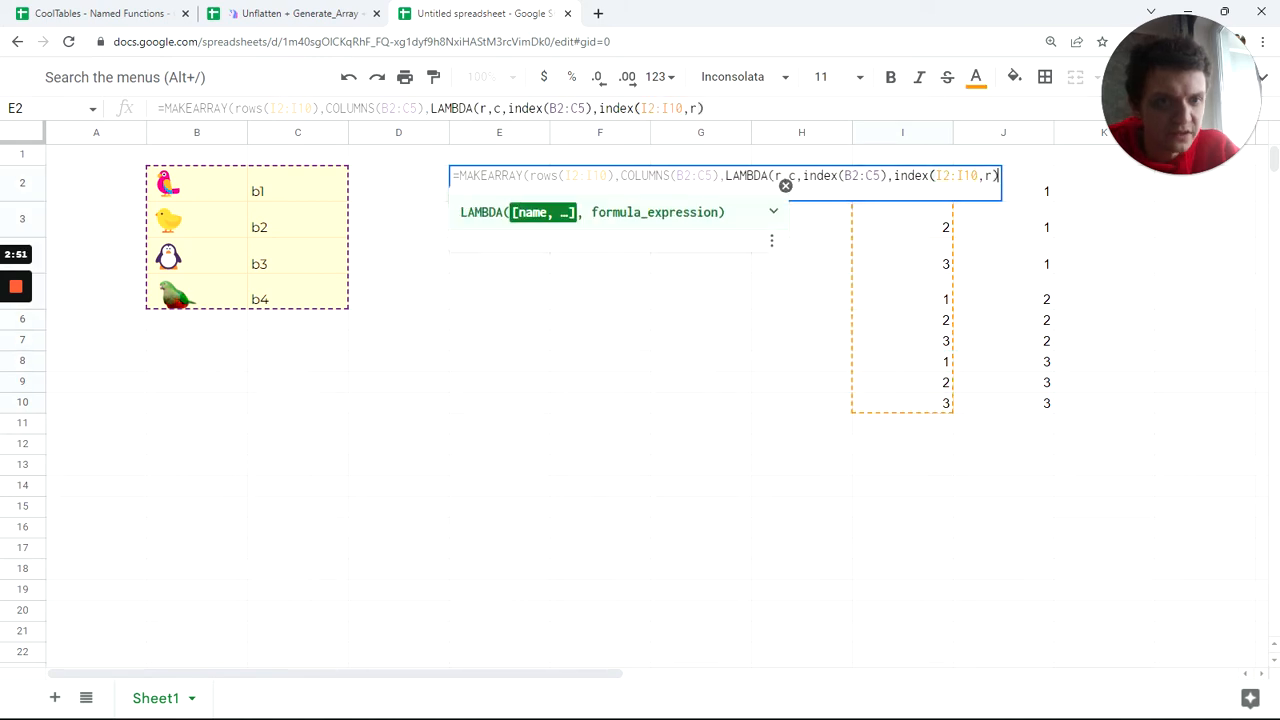
text(,)
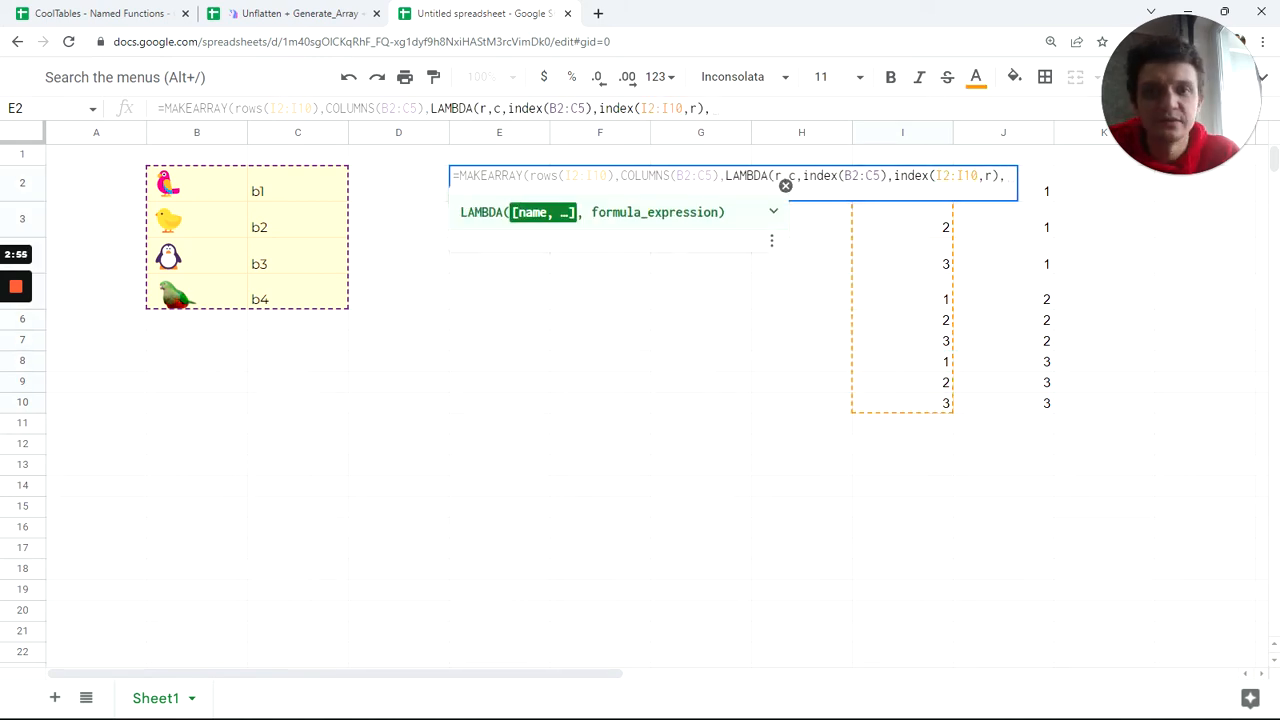
key(BackSpace)
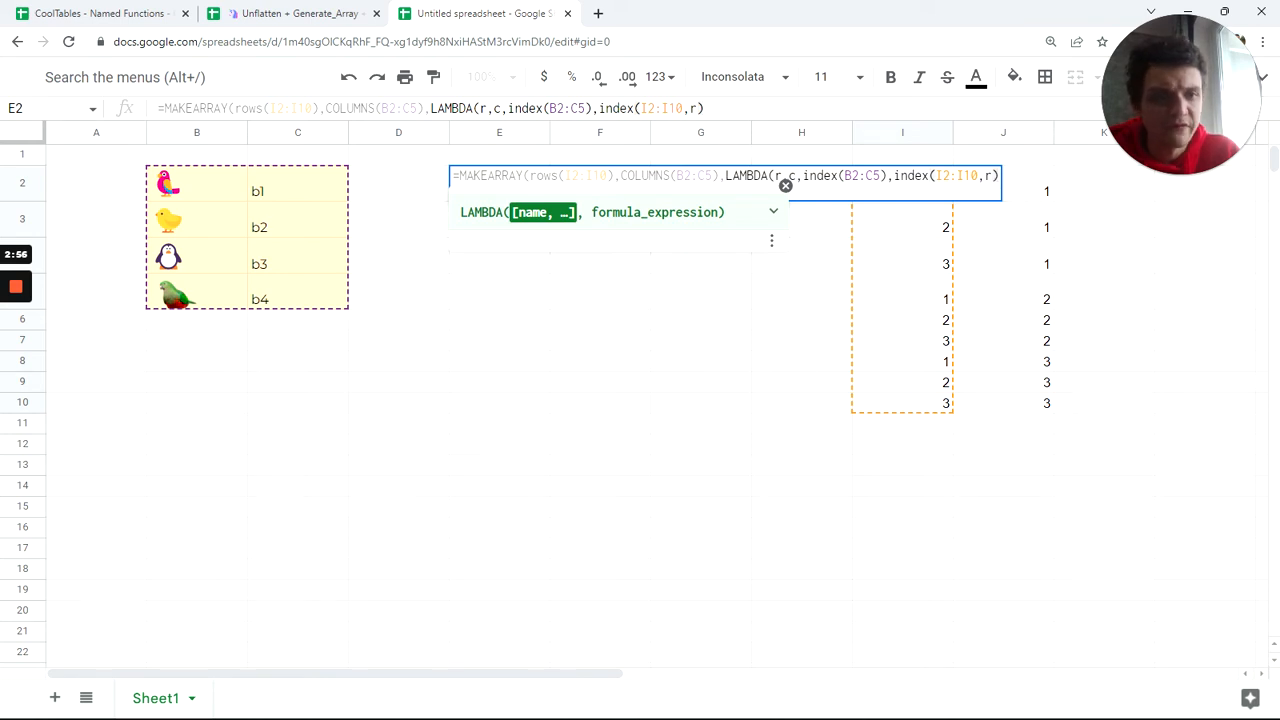
text(),)
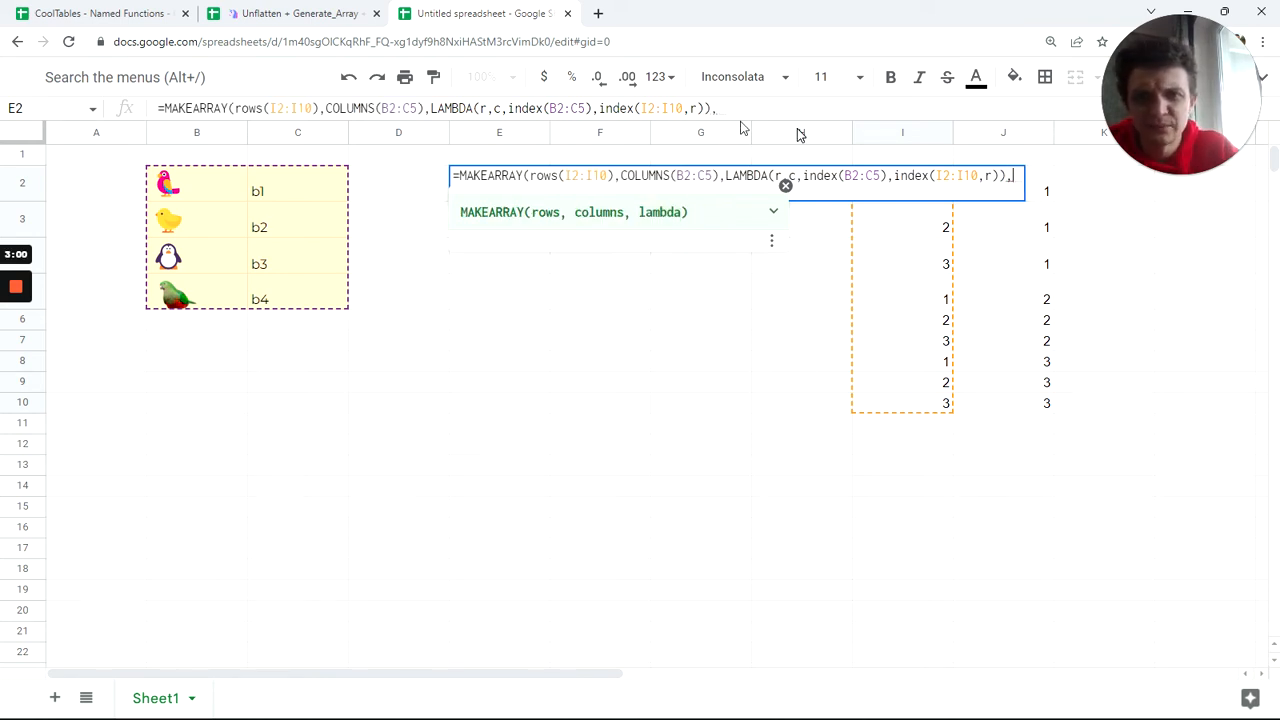
drag(580, 121, 580, 146)
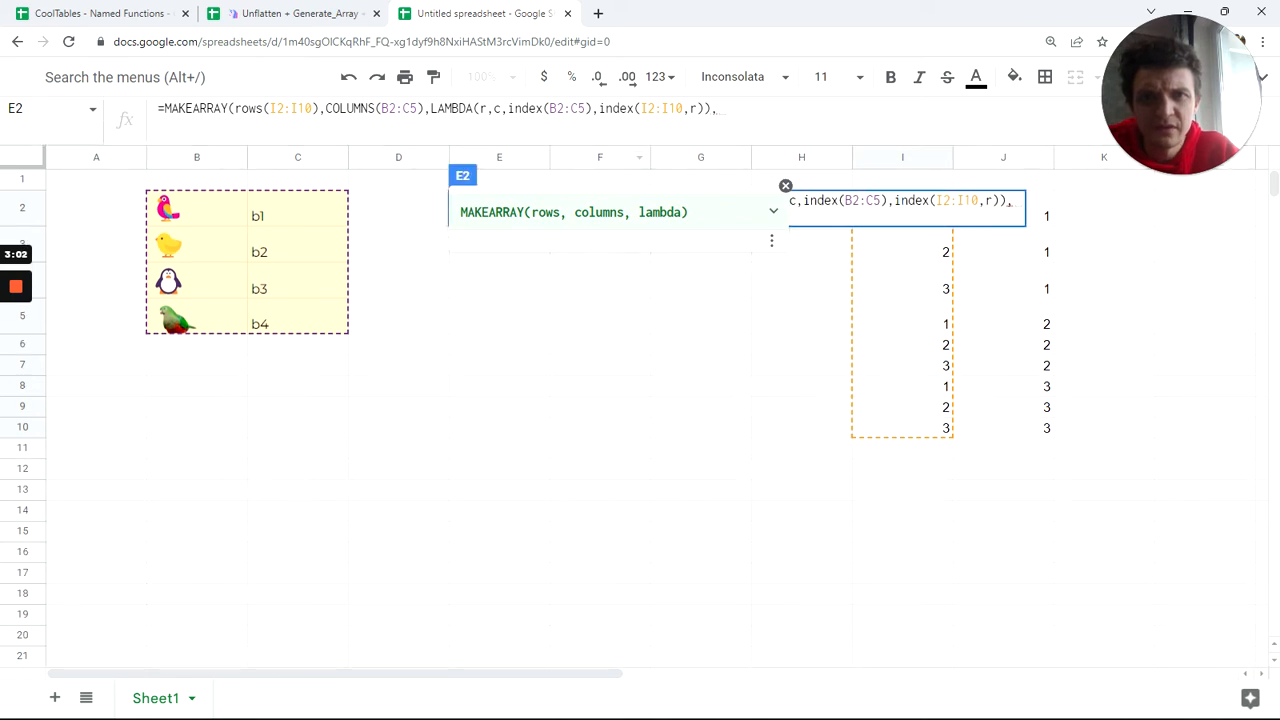
click(711, 108)
key(BackSpace)
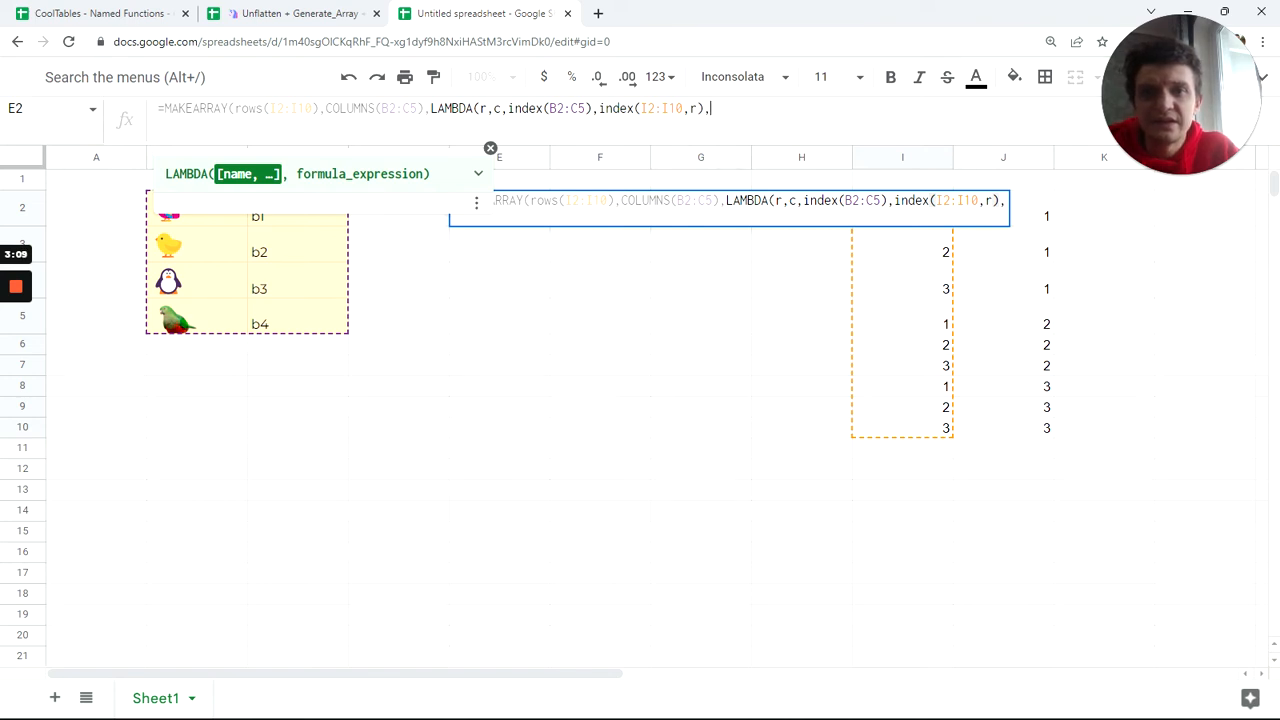
Nest index(I2:I10,r) inside the B2:C5 INDEX as its row argument and add c as the column argument
click(521, 108)
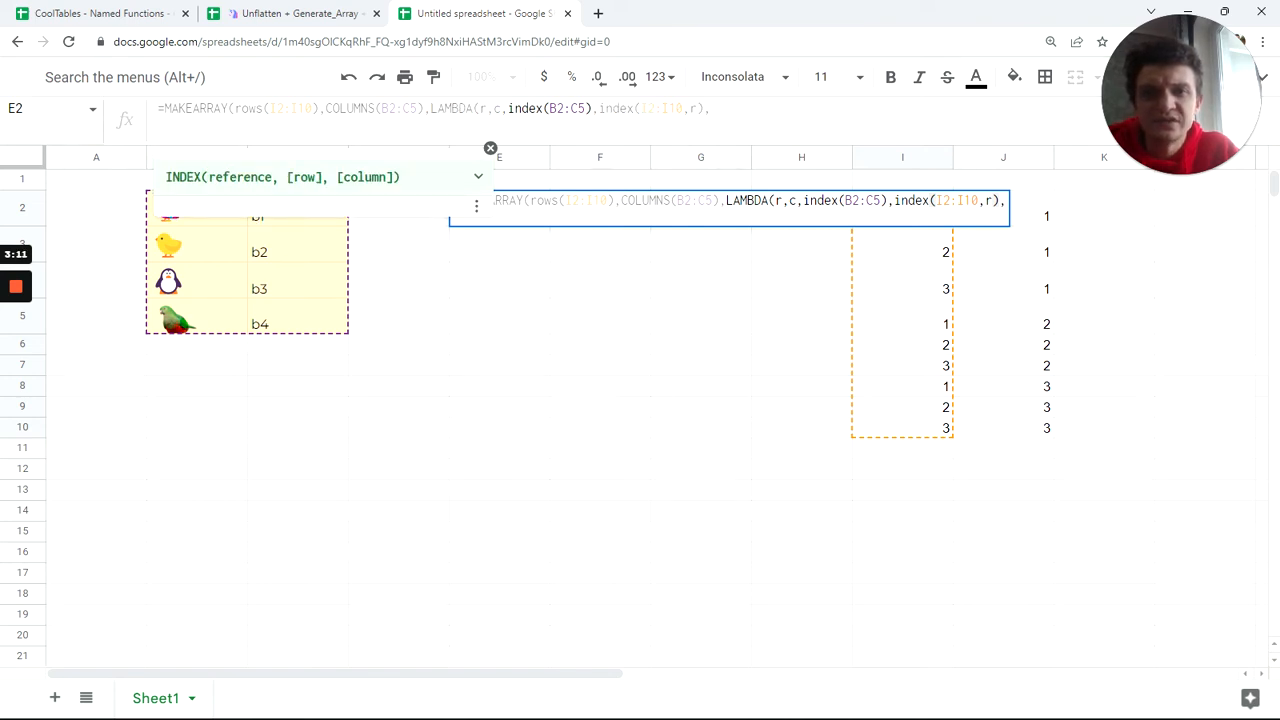
click(597, 108)
key(Left)
key(BackSpace)
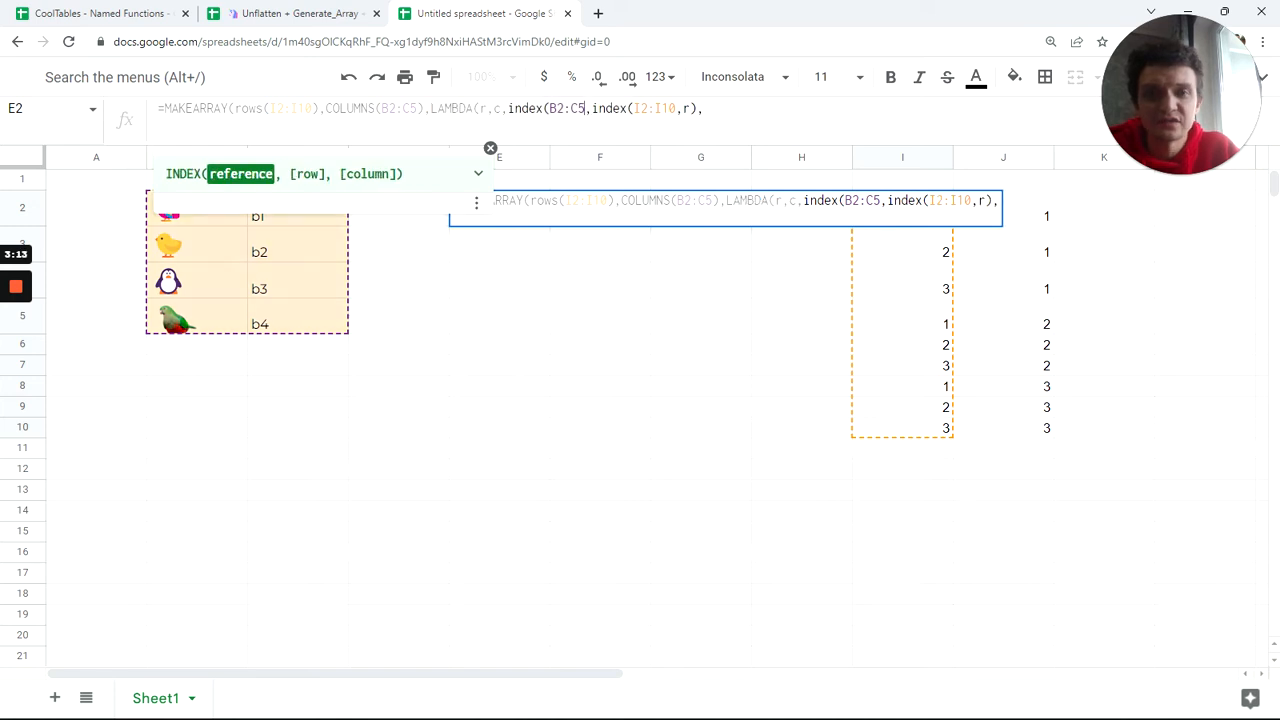
click(704, 108)
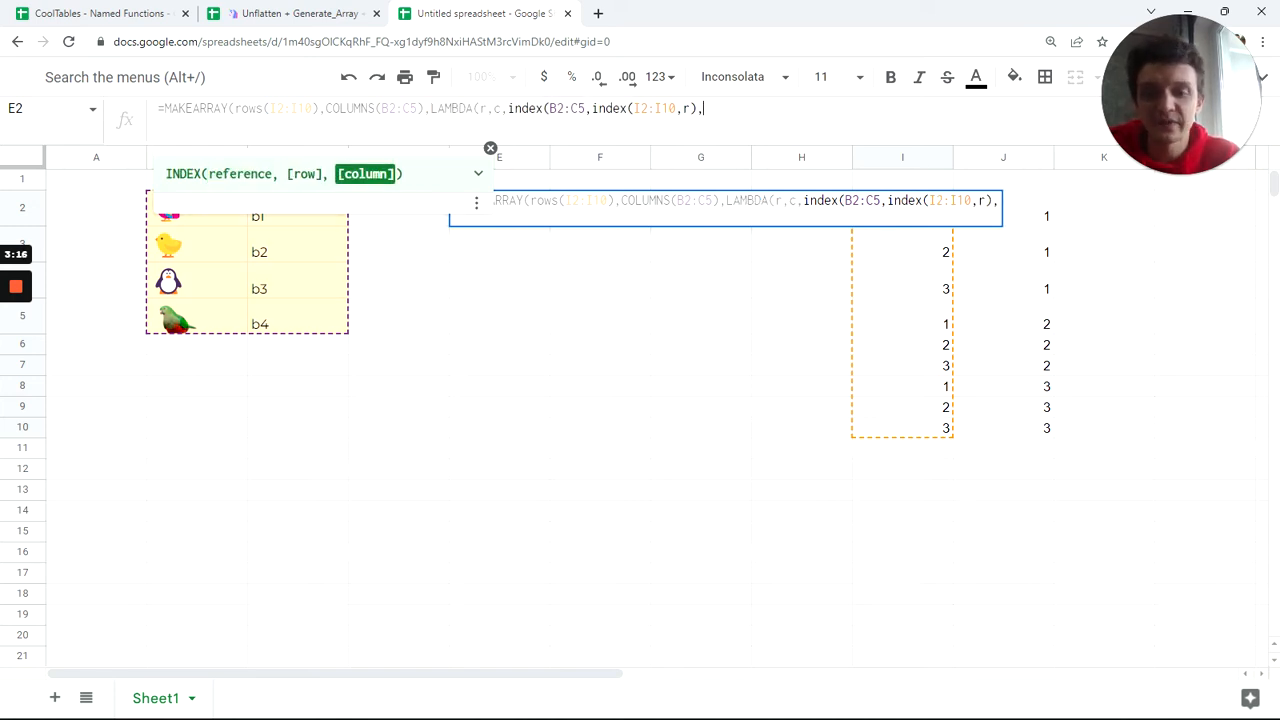
text(c))
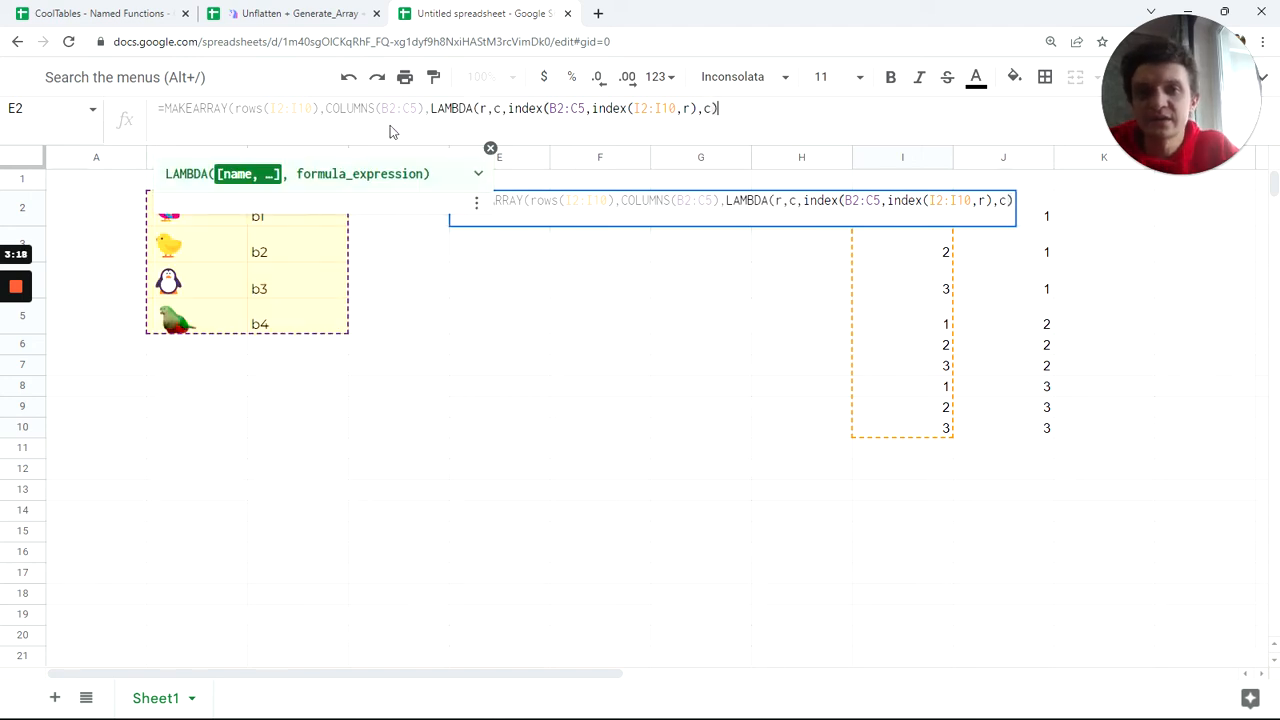
Review the LAMBDA parameters r and c and the MAKEARRAY row and column arguments in the formula
double_click(483, 108)
text(r)
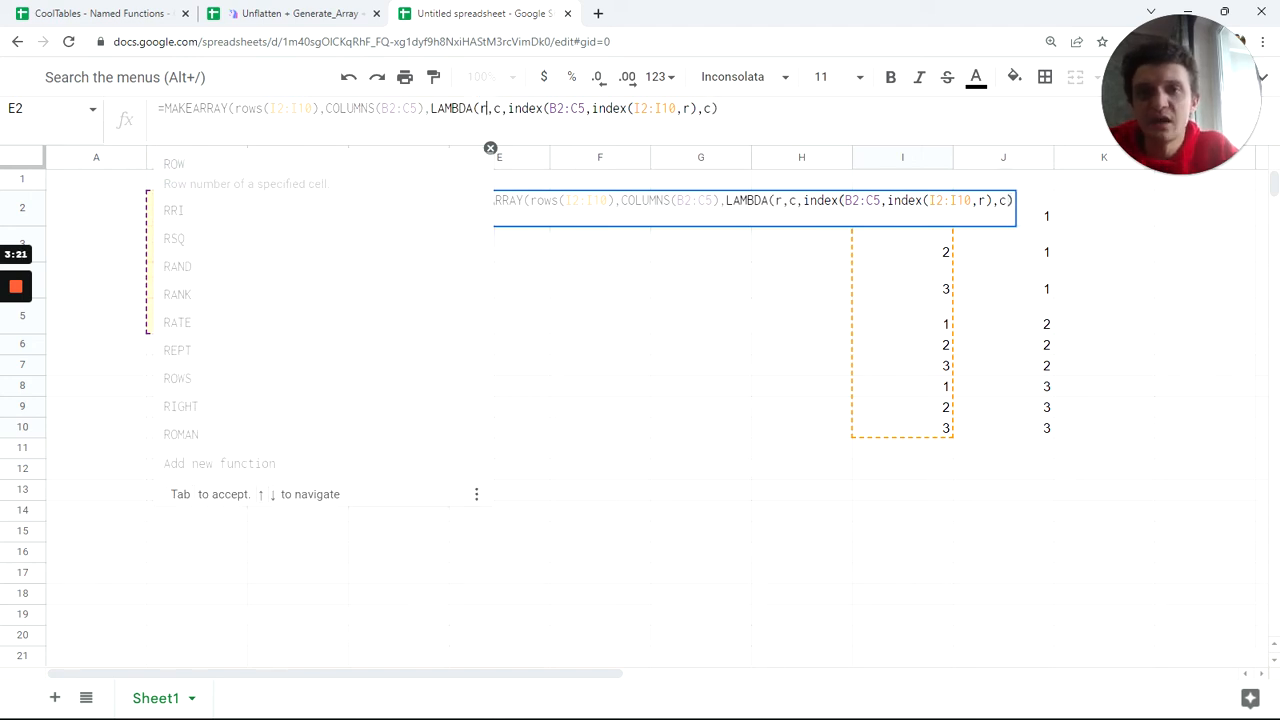
key(Right)
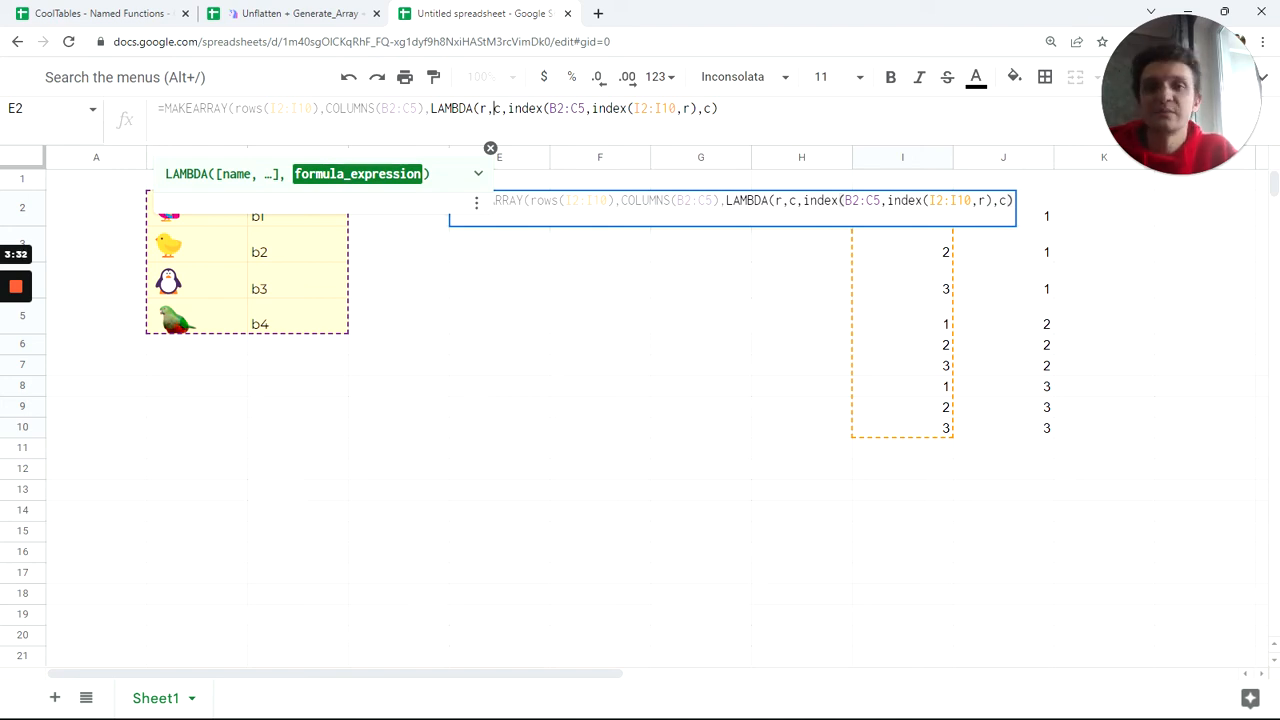
click(719, 108)
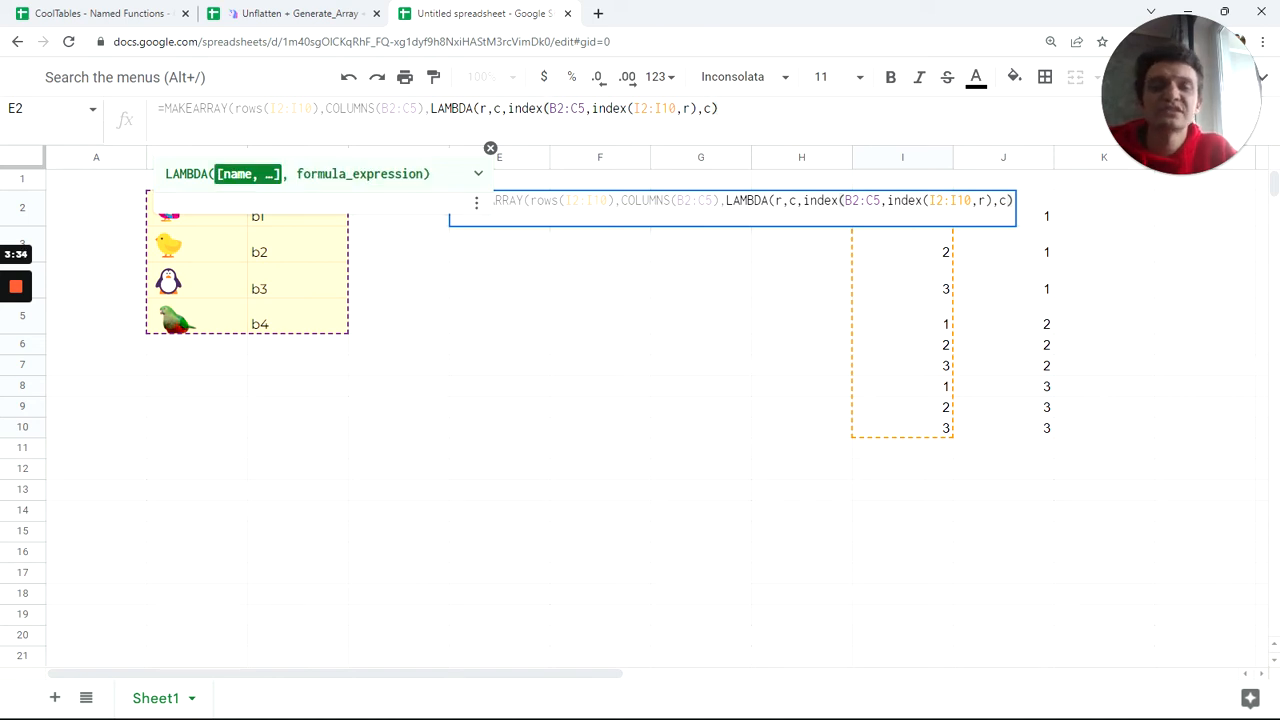
double_click(200, 108)
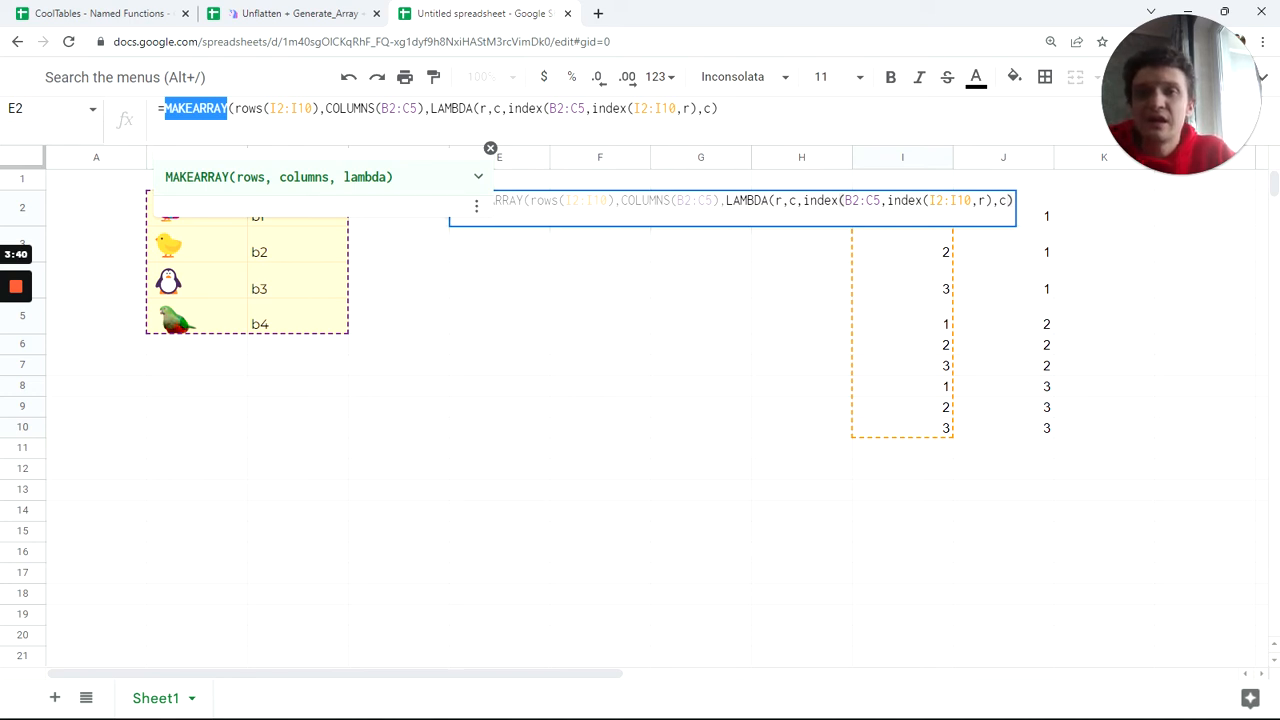
drag(166, 108, 424, 108)
Copy the nested INDEX expression and remove it from the LAMBDA, keeping the parameters r and c
click(431, 108)
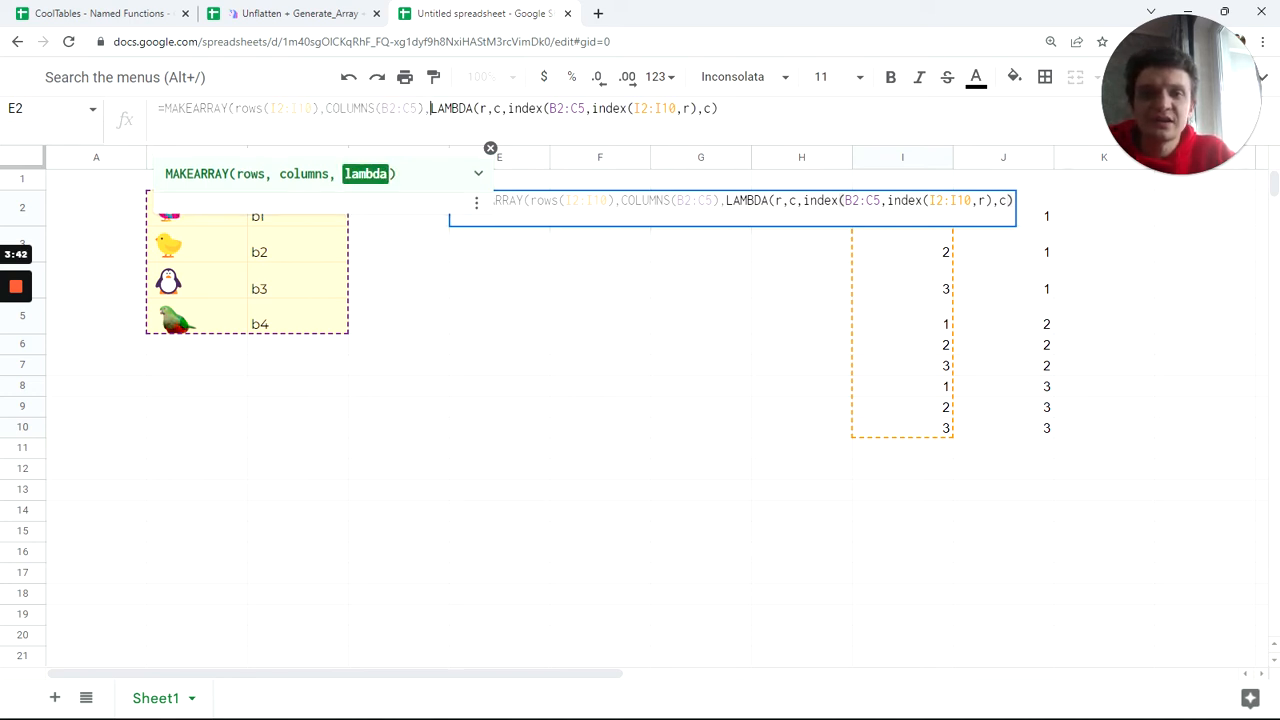
key(shift+End)
key(ctrl+c)
key(Delete)
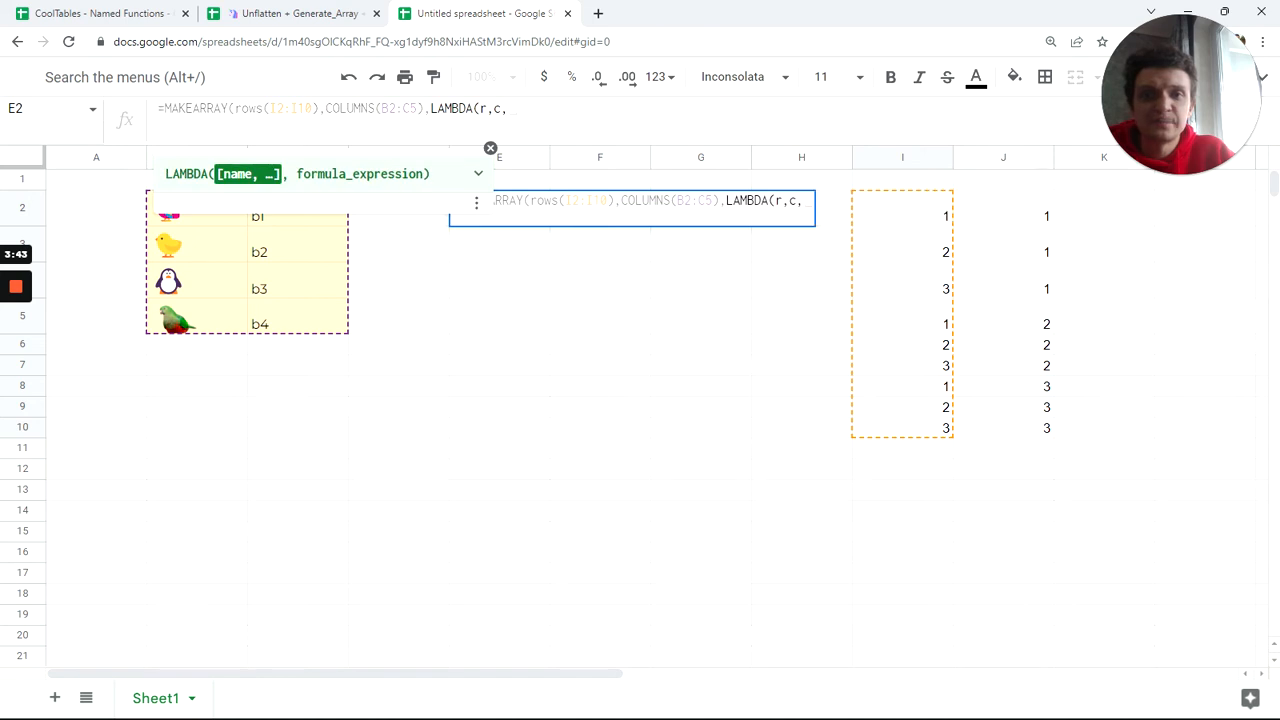
Complete the LAMBDA with r&"_"&c as its expression, enter the formula in E2 and inspect the generated cells
text(r&)
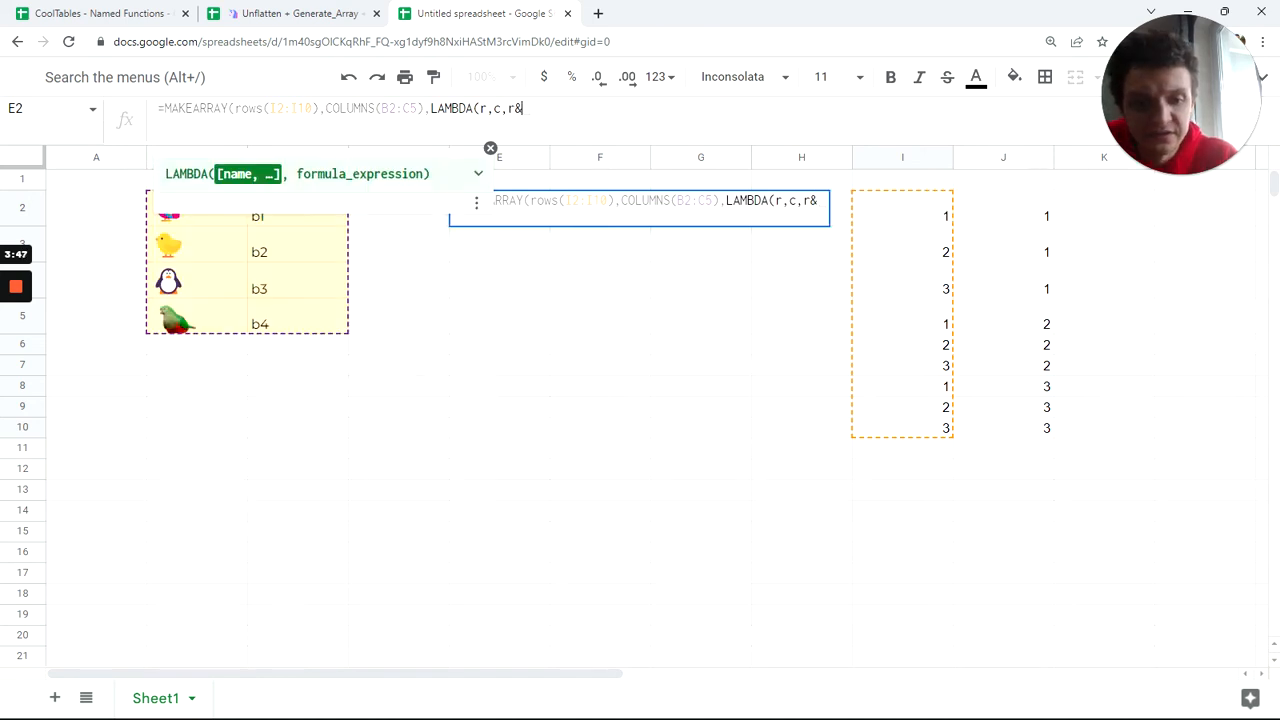
text("_")
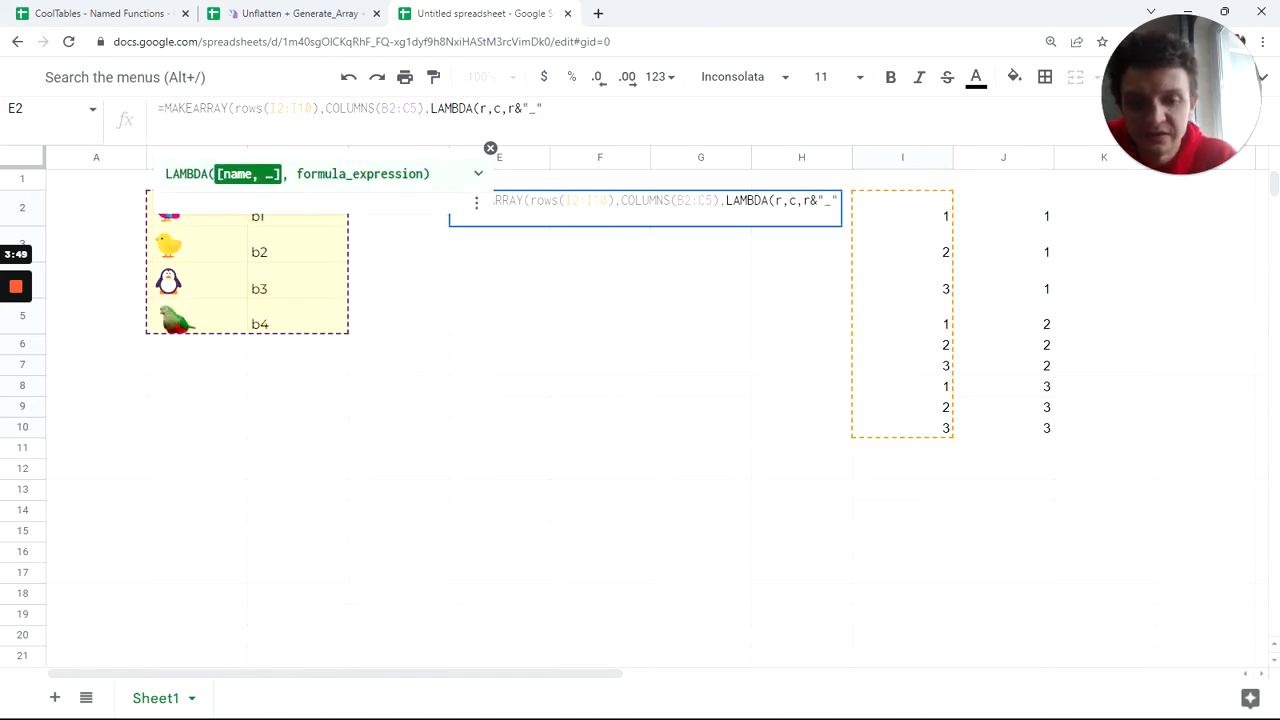
text(&C\c)
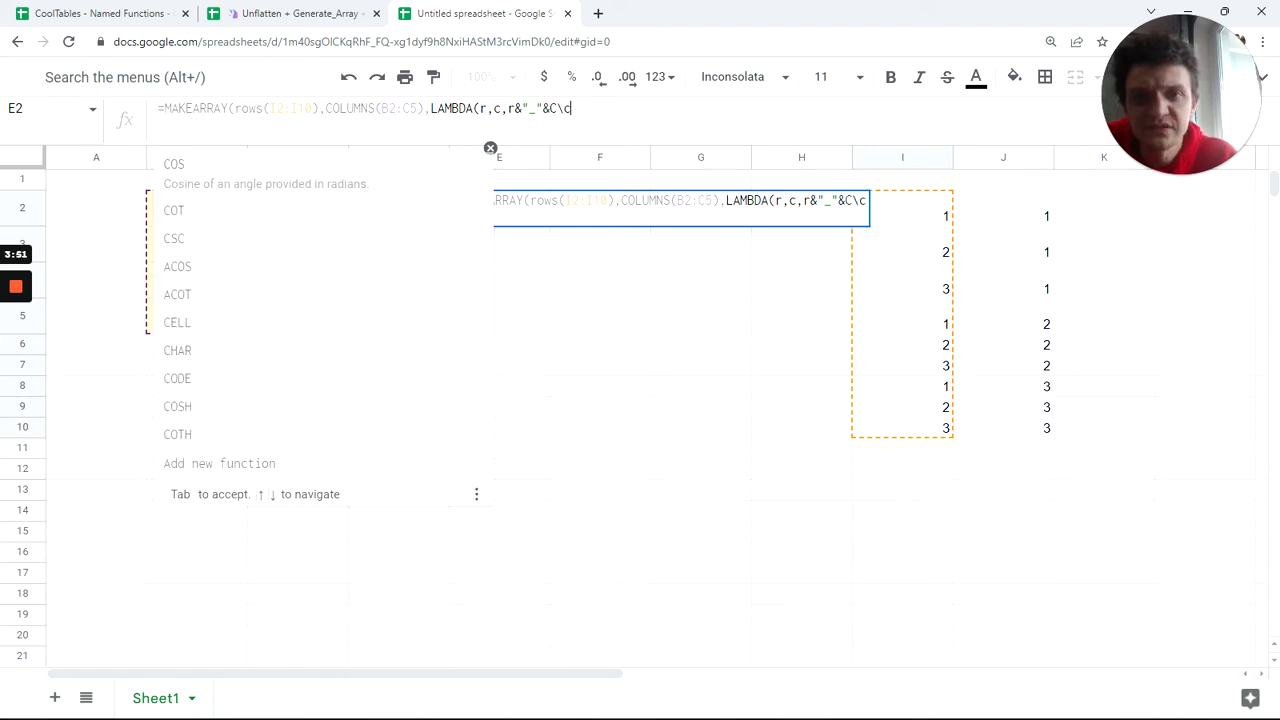
key(BackSpace)
text(c))
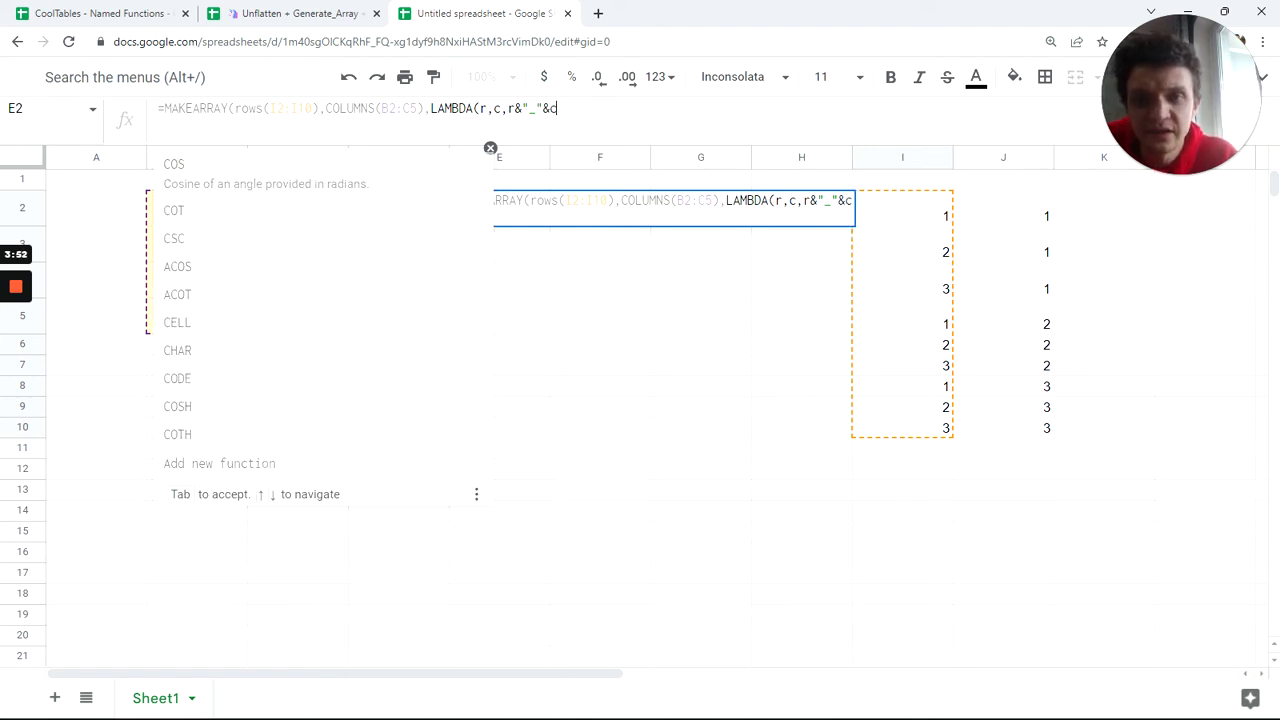
key(Return)
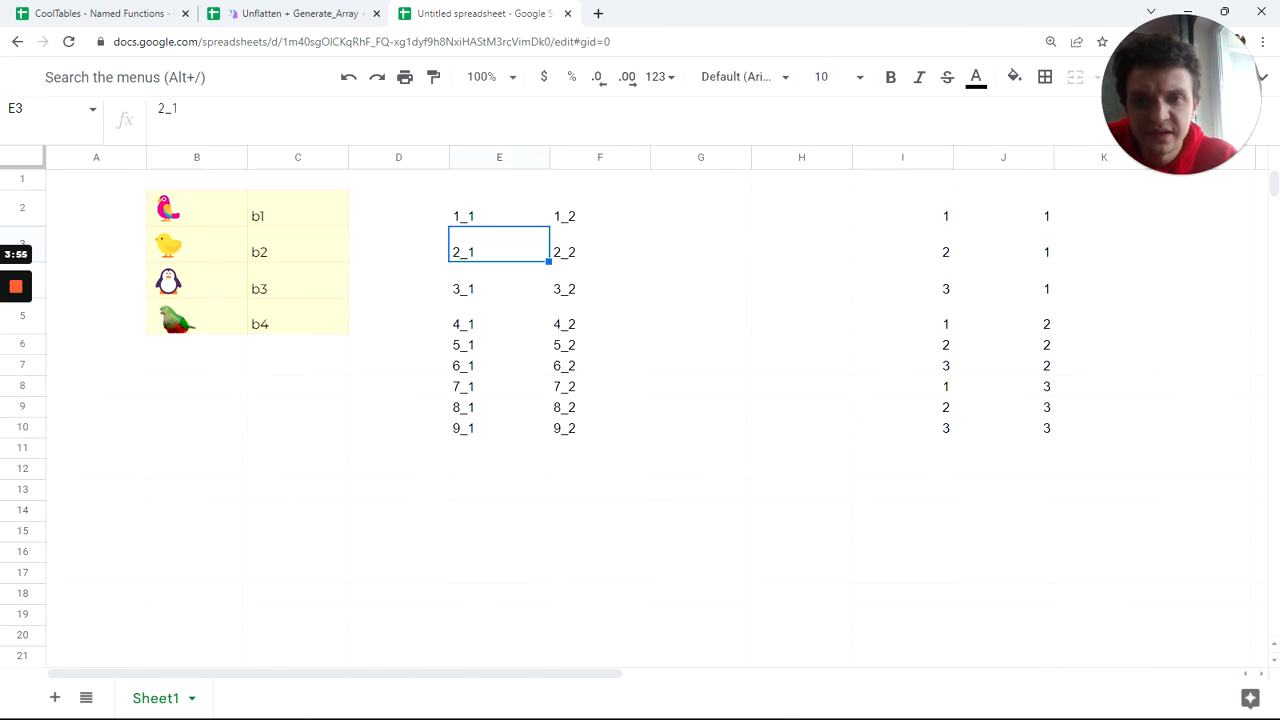
key(Up)
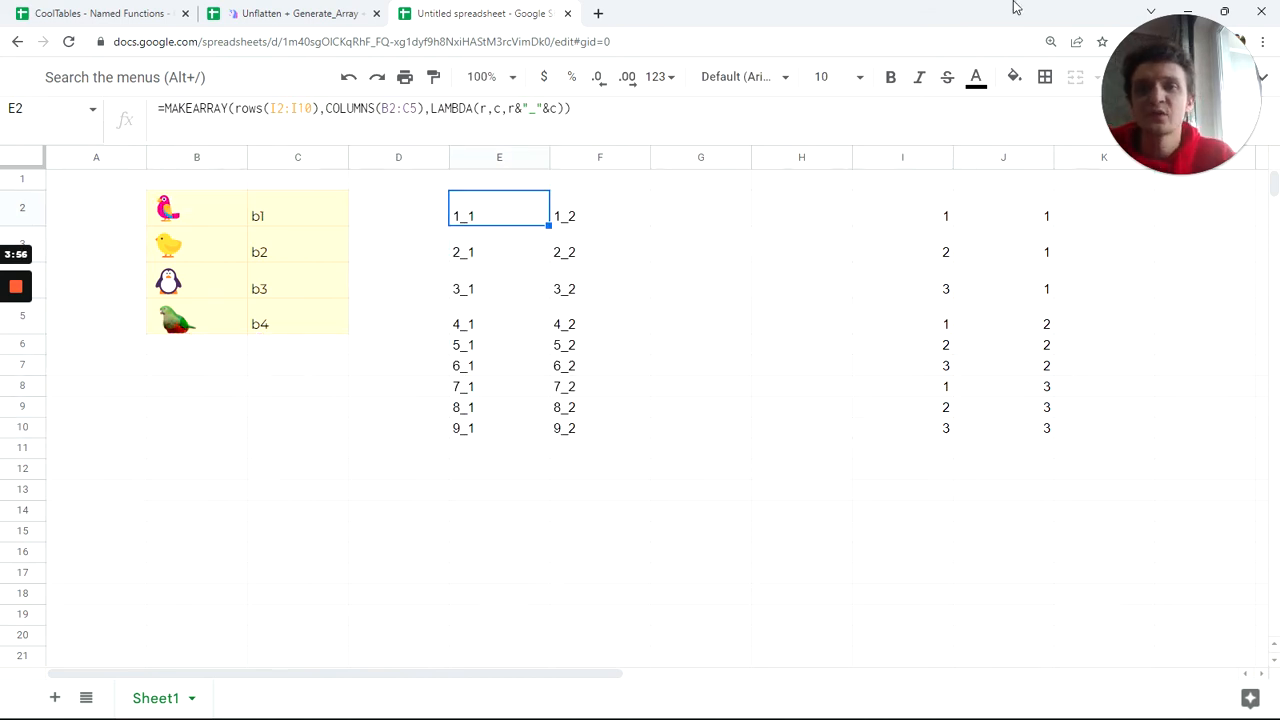
click(480, 258)
click(478, 292)
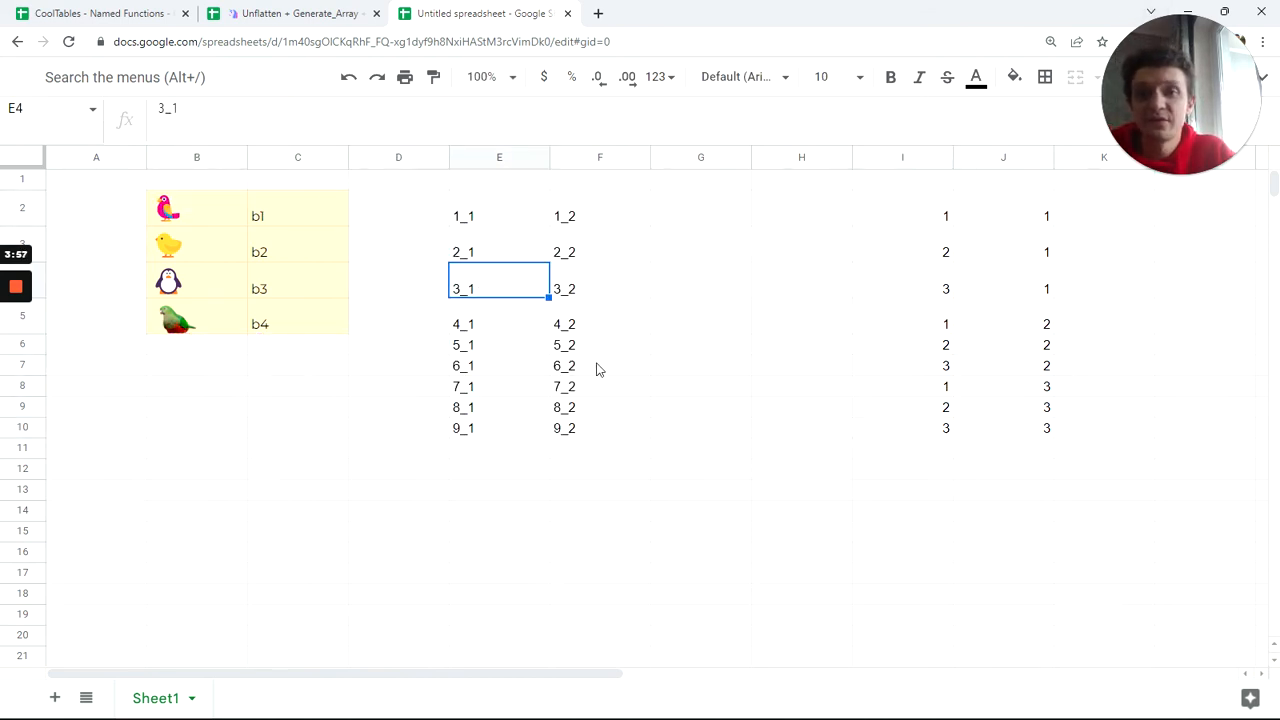
Replace r&"_"&c in the E2 formula with the copied expression index(B2:C5,index(I2:I10,r),c) and enter the formula
click(511, 218)
drag(508, 108, 573, 108)
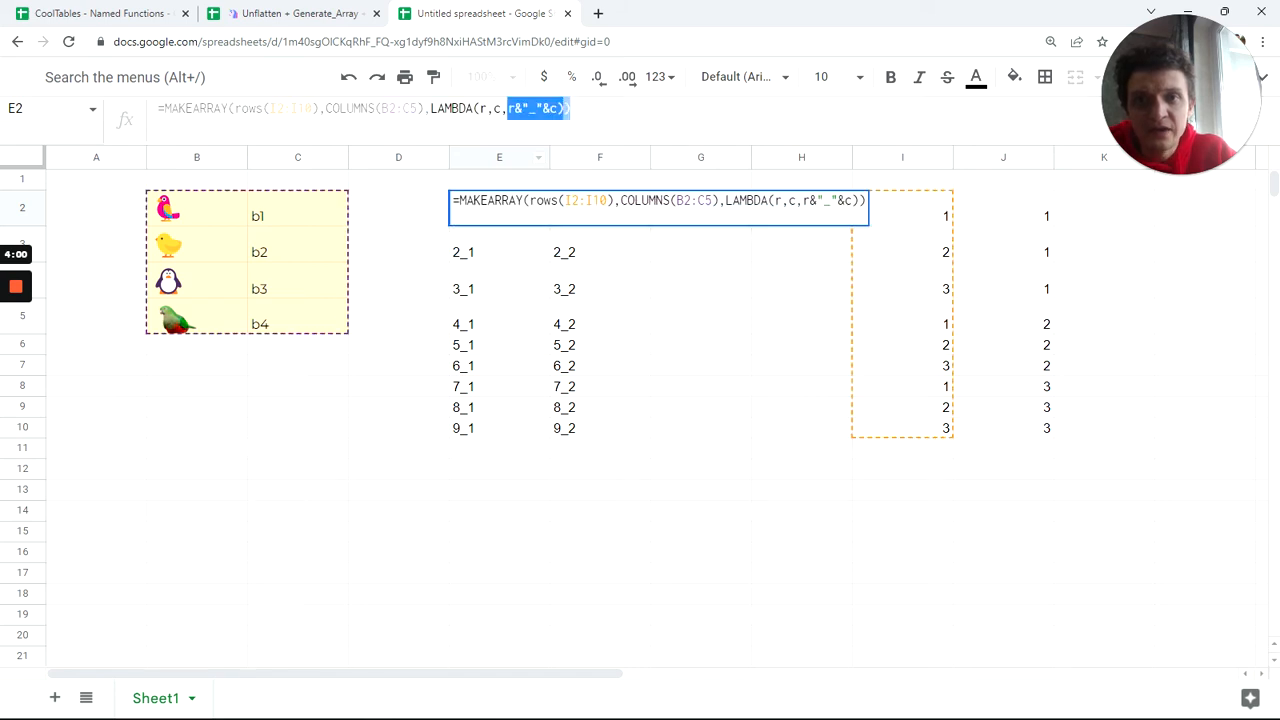
key(ctrl+v)
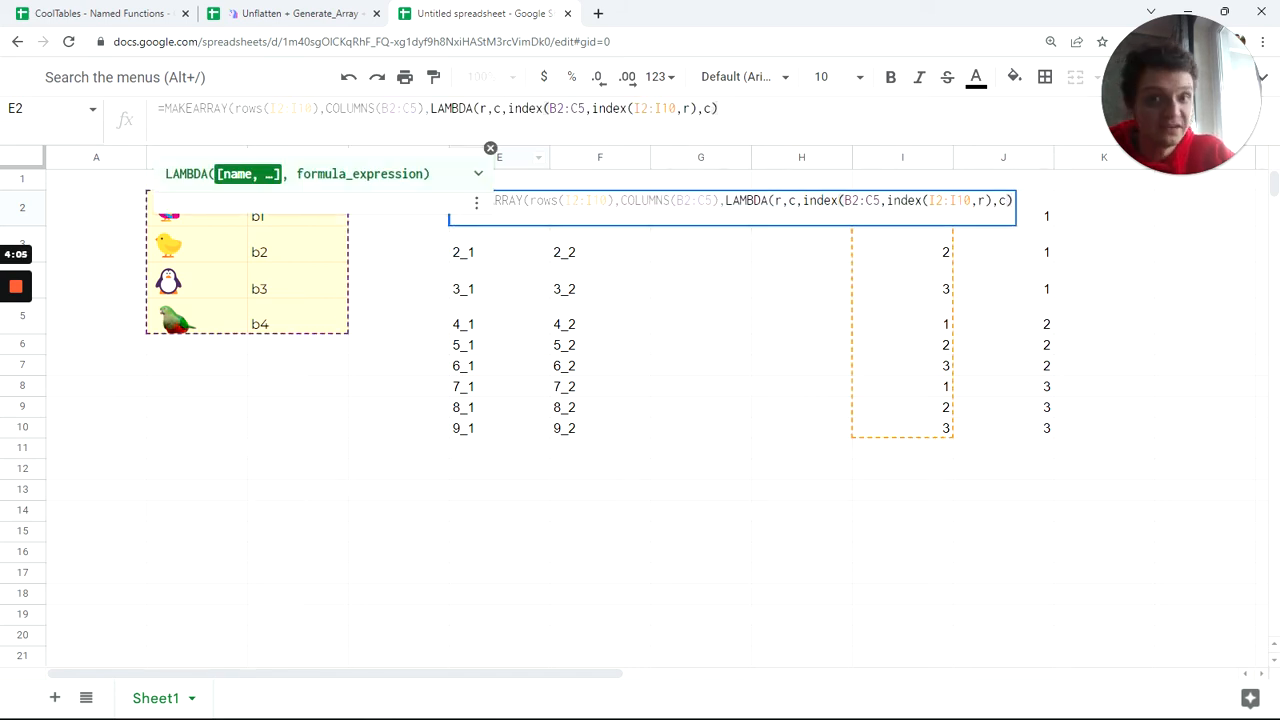
drag(591, 108, 697, 108)
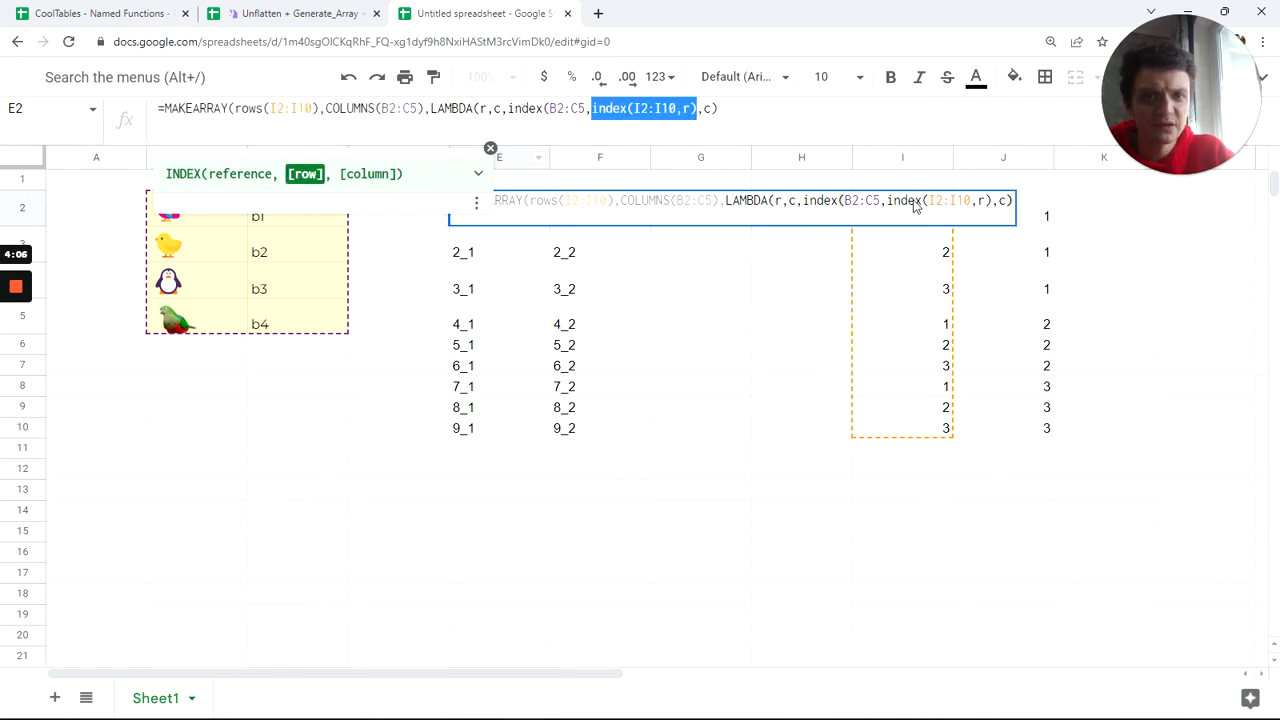
key(End)
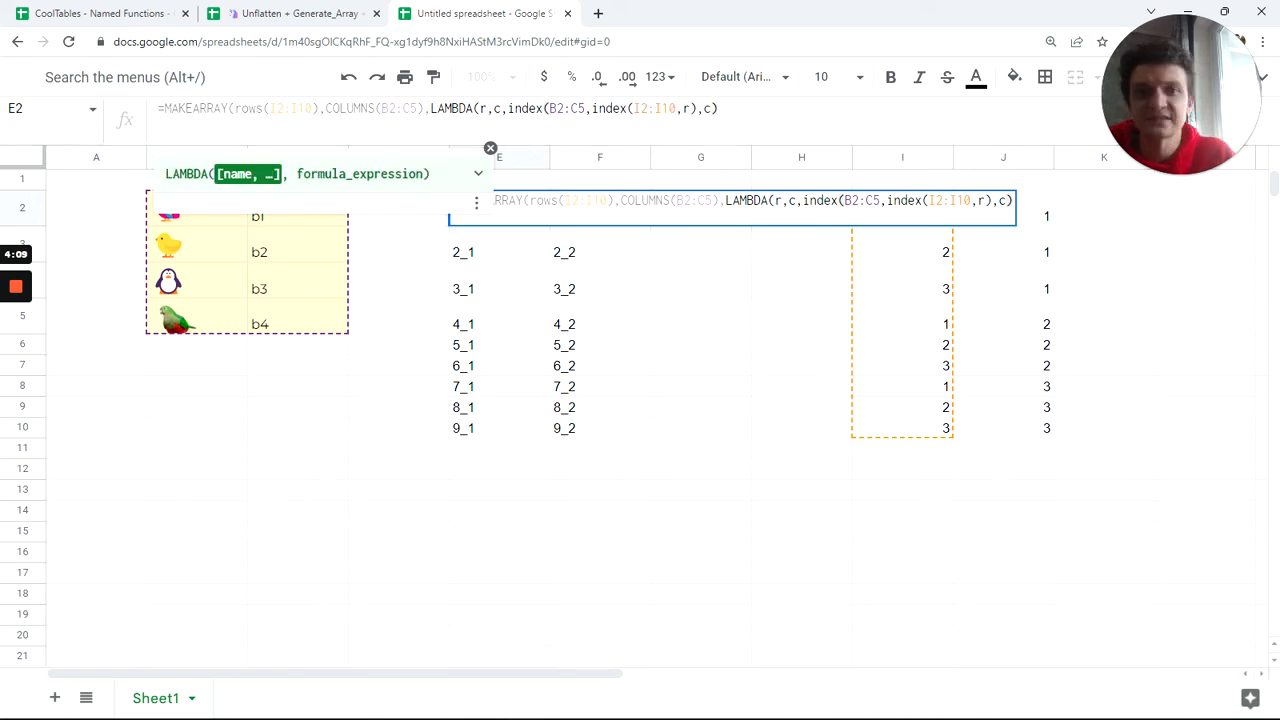
key(Return)
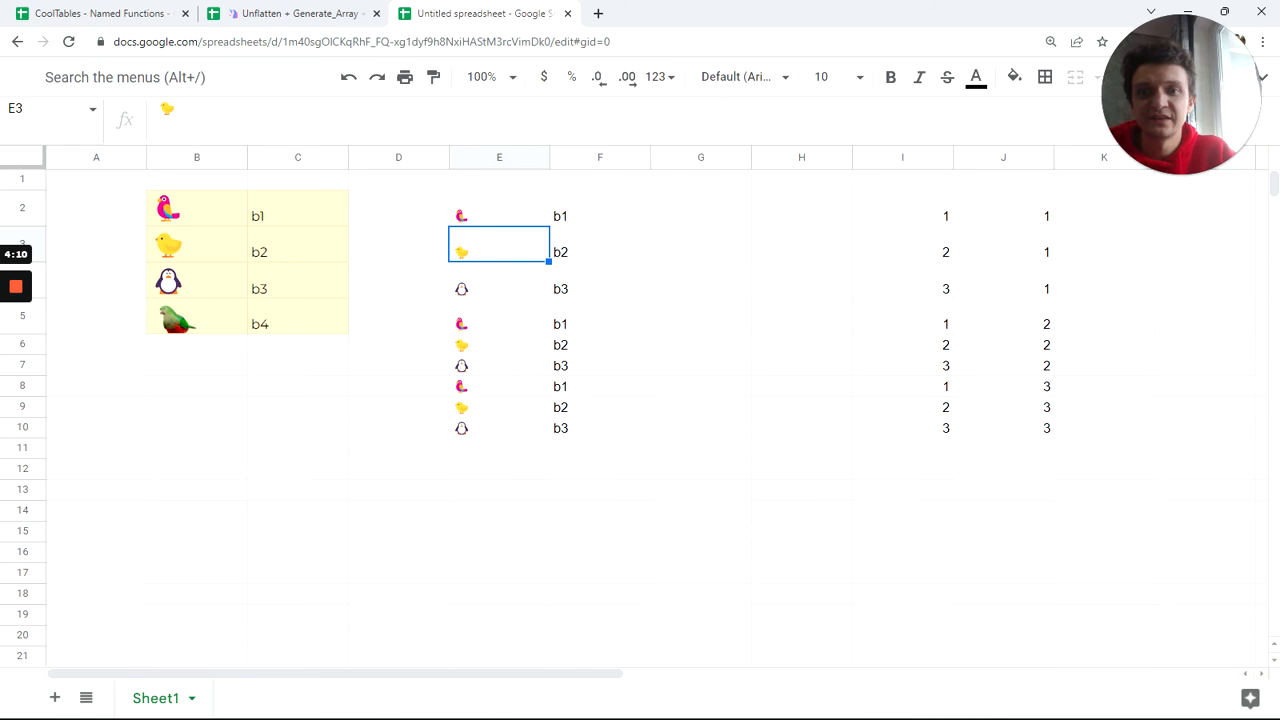
click(502, 210)
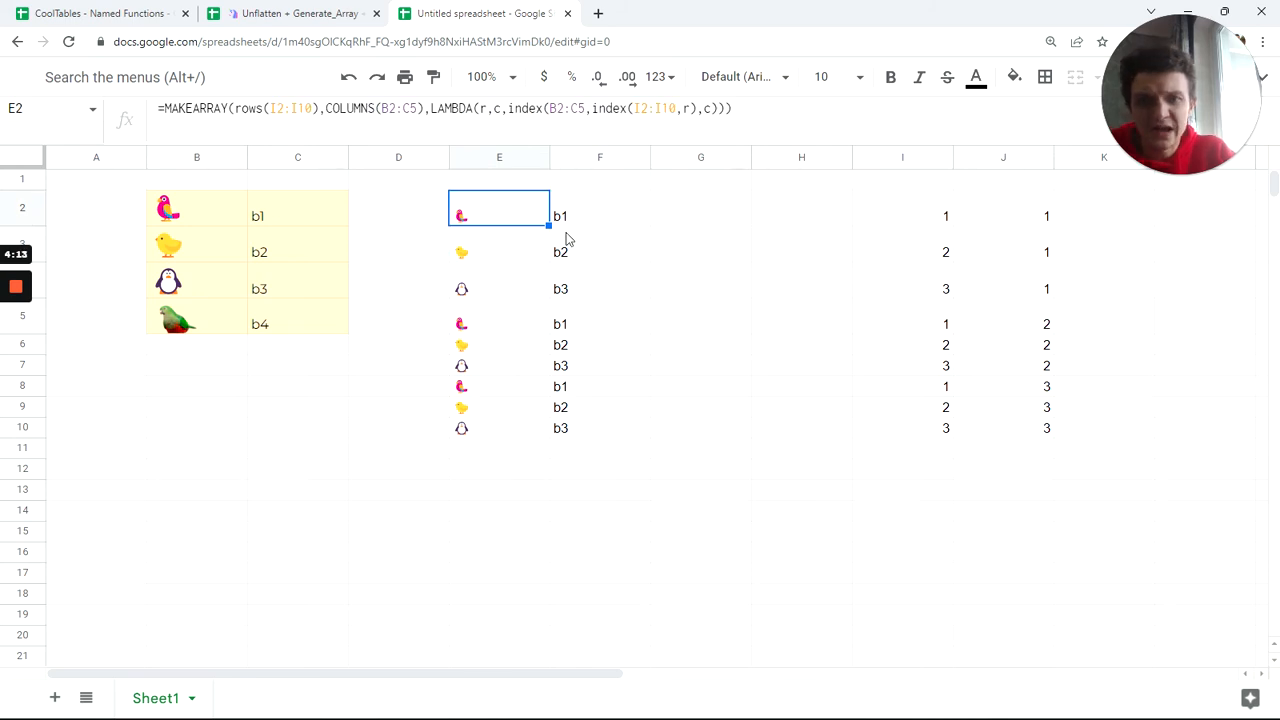
Set the row numbers in I5:I9 to 4, 1, 2, 3 and 4
click(952, 219)
click(929, 330)
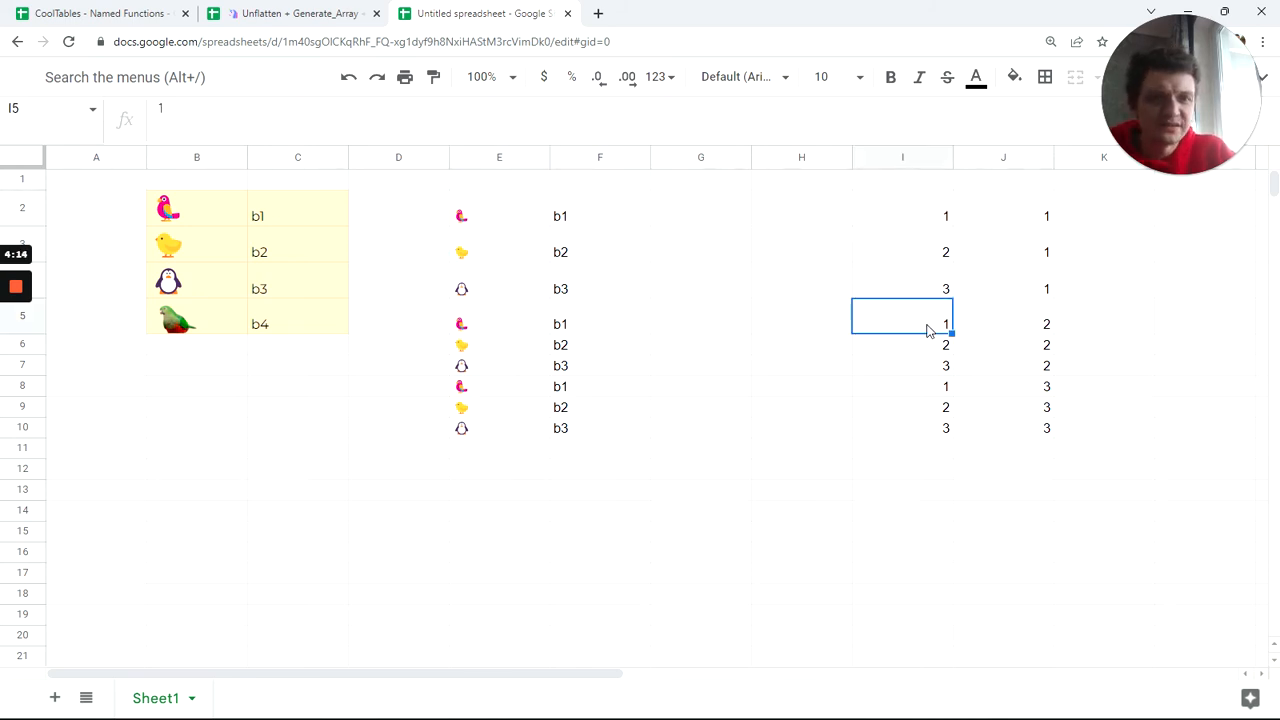
text(4)
key(Return)
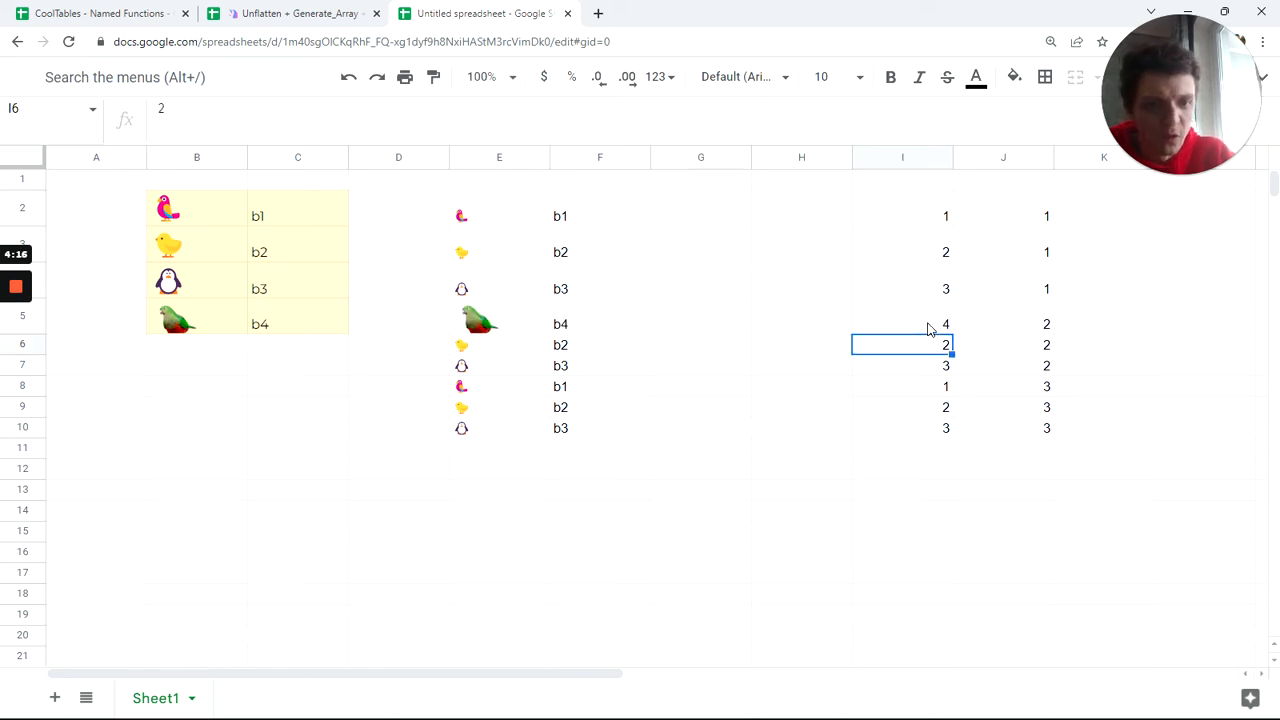
text(1)
key(Return)
text(2)
key(Return)
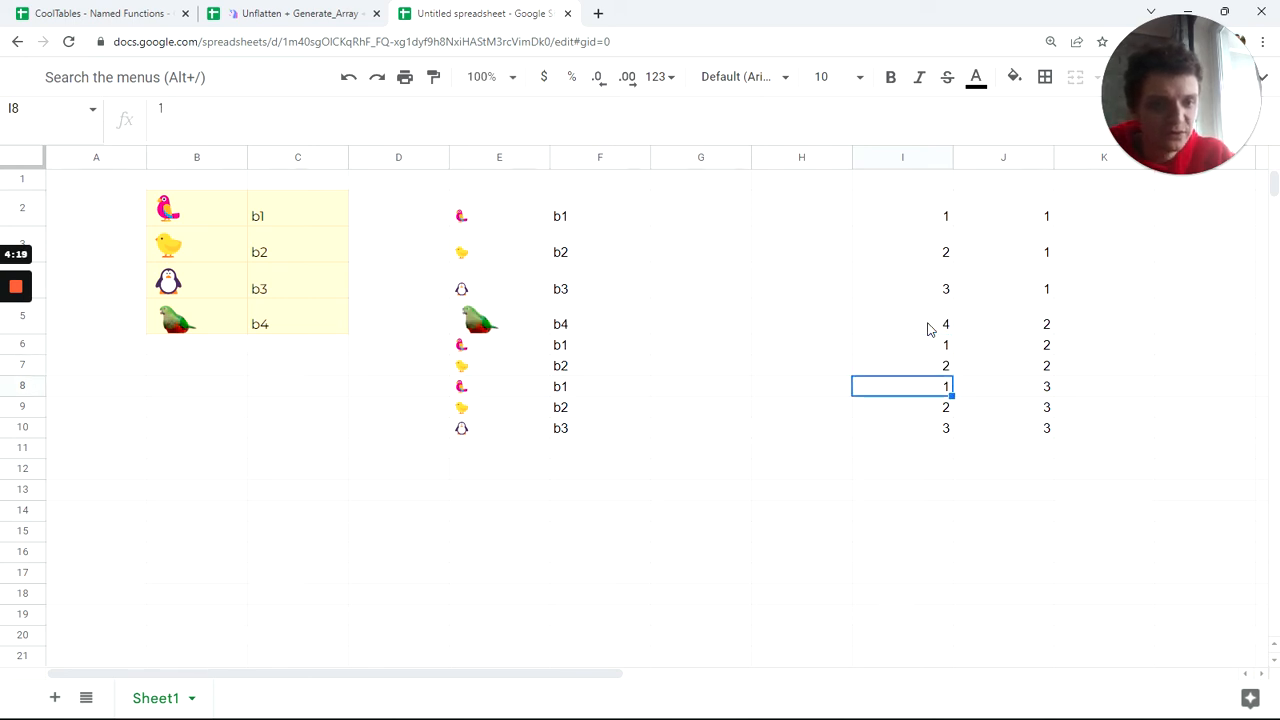
text(3)
key(Return)
text(4)
key(Return)
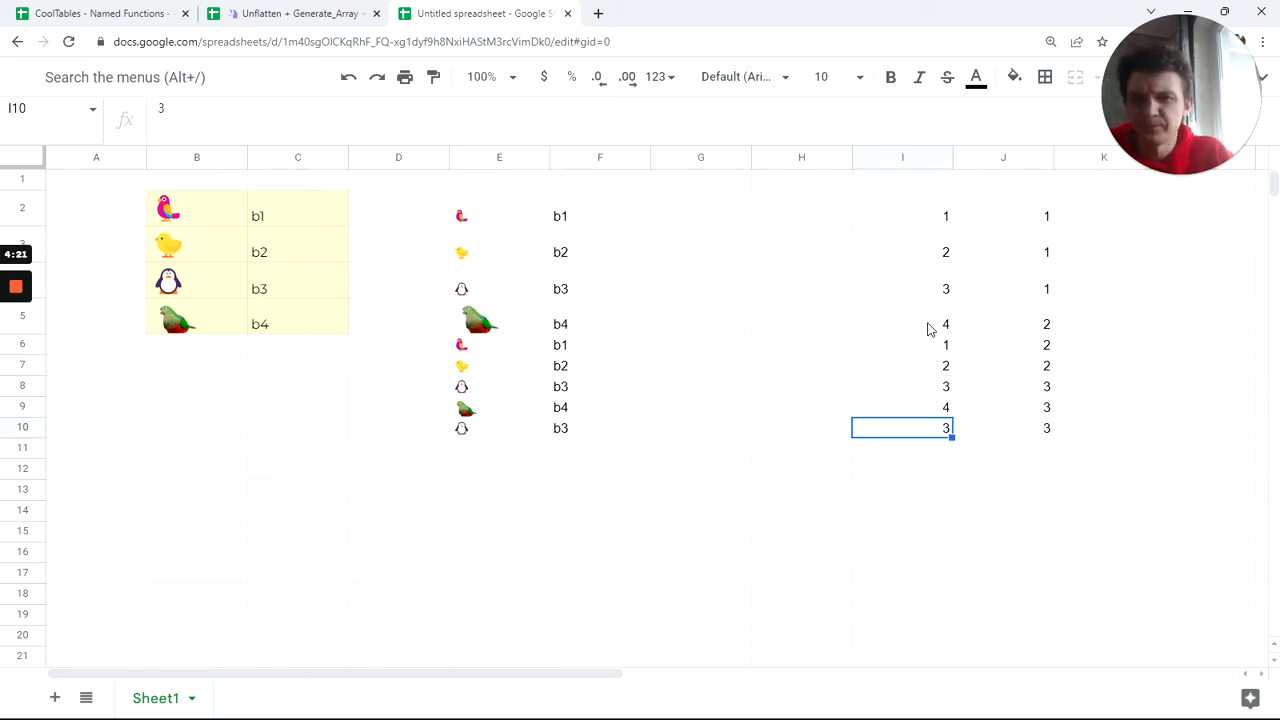
Change the row numbers in I2, I3 and I4 to 4
click(935, 218)
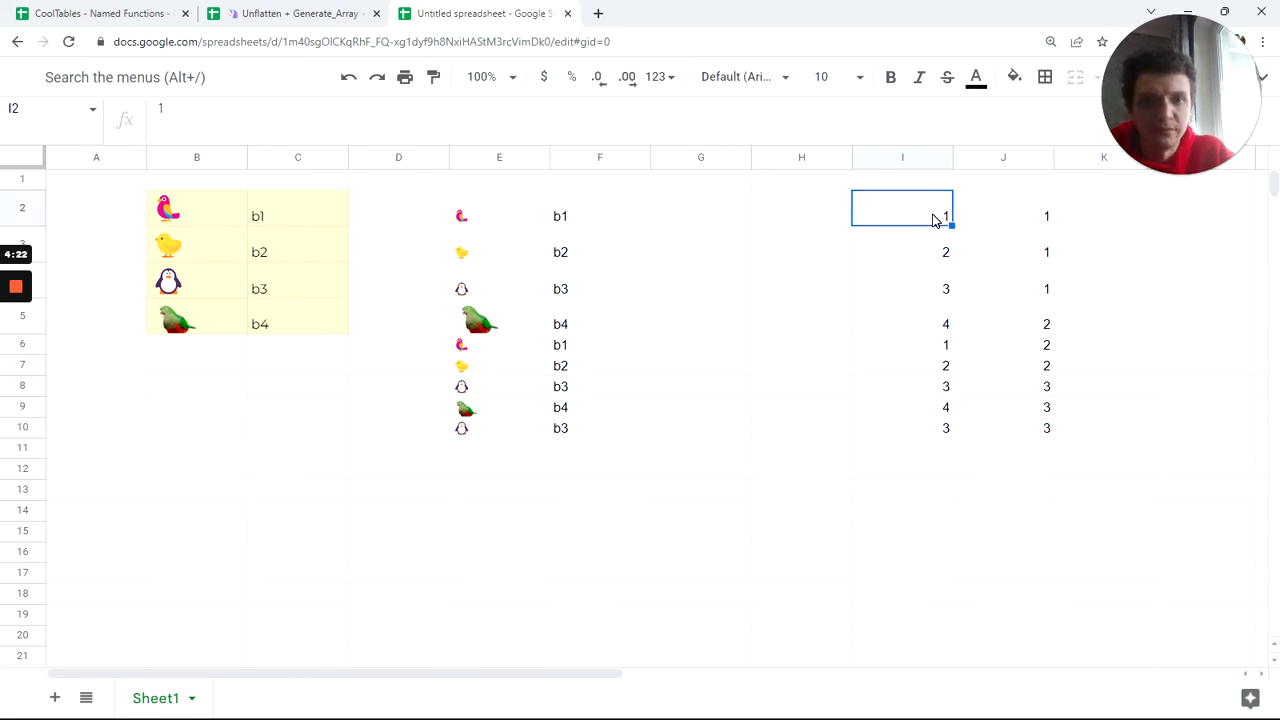
text(4)
key(Return)
text(4)
key(Return)
text(4)
key(Return)
key(Return)
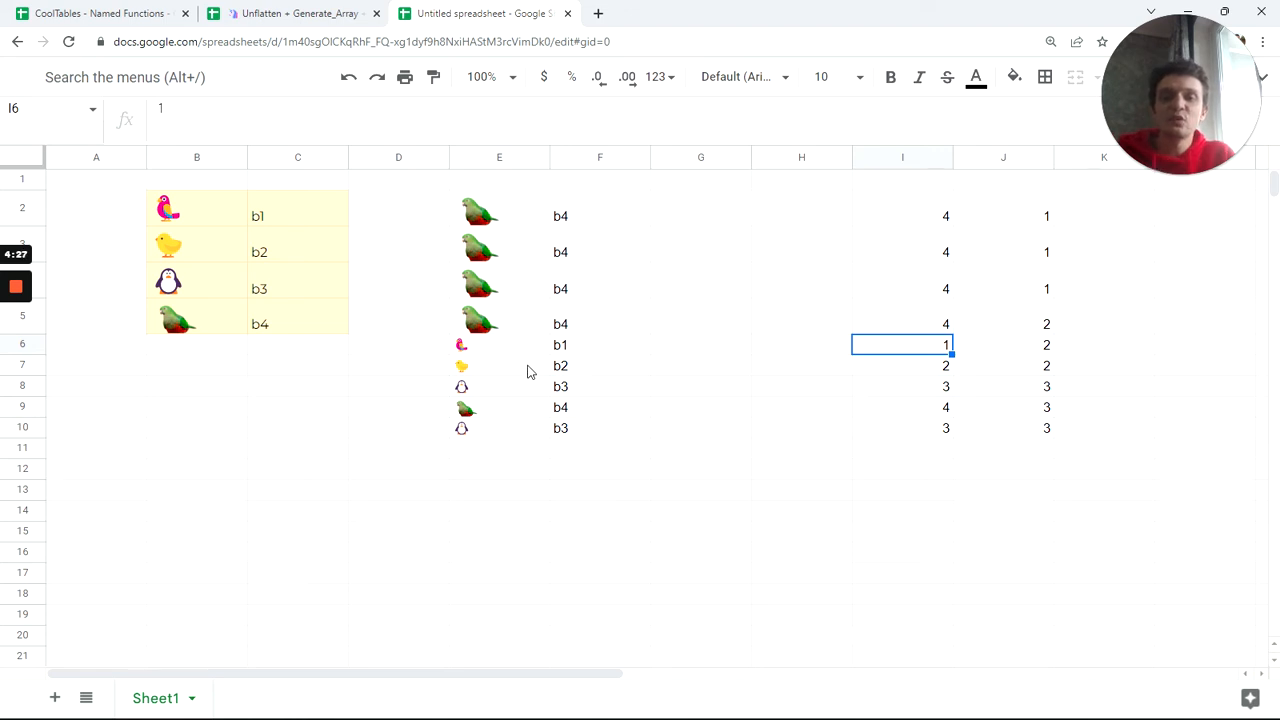
Replace the text in C3 with the current date, 10/28/2022, and check the formula in E2
click(301, 253)
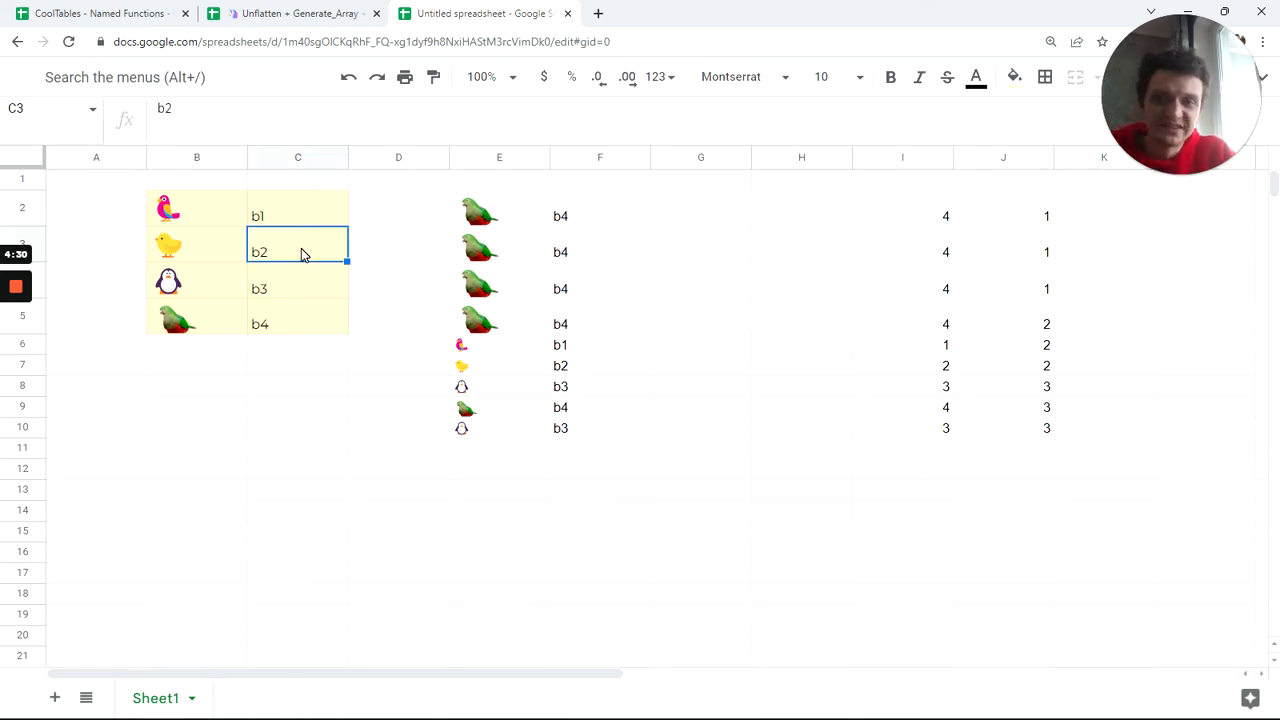
key(ctrl+semicolon)
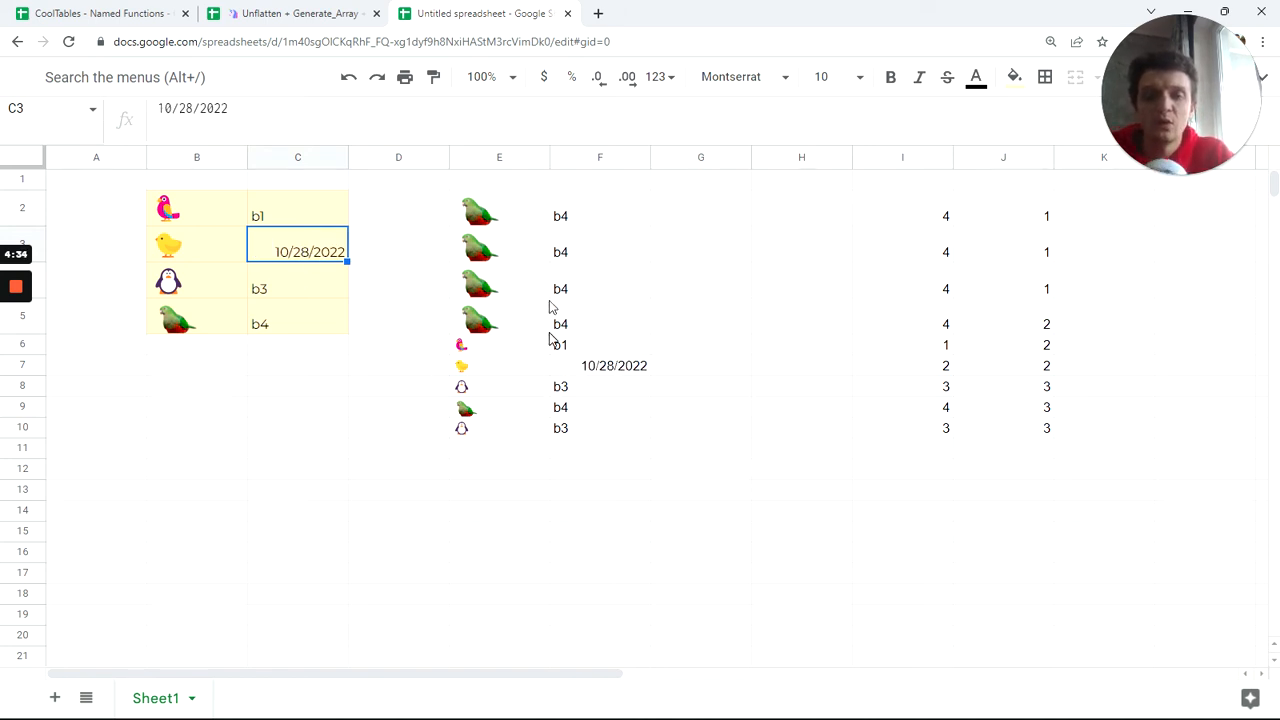
click(524, 228)
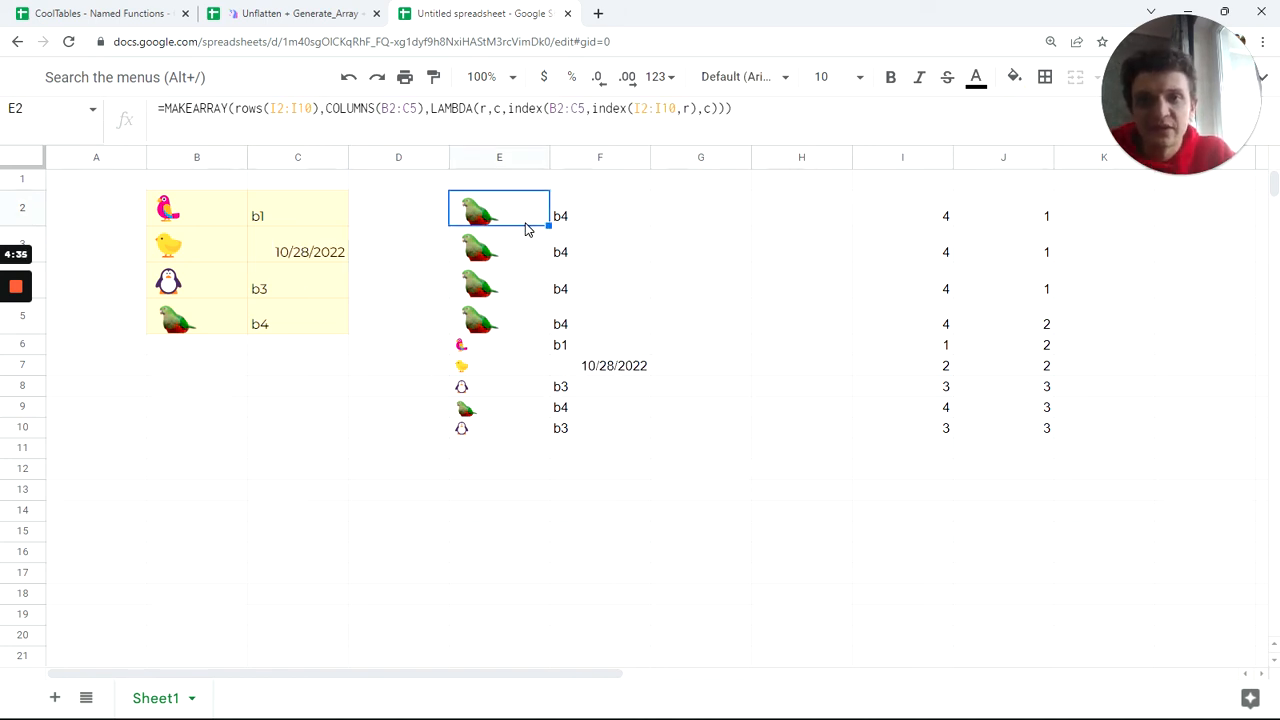
Format the generated date in F7 as a number without decimal places
click(630, 370)
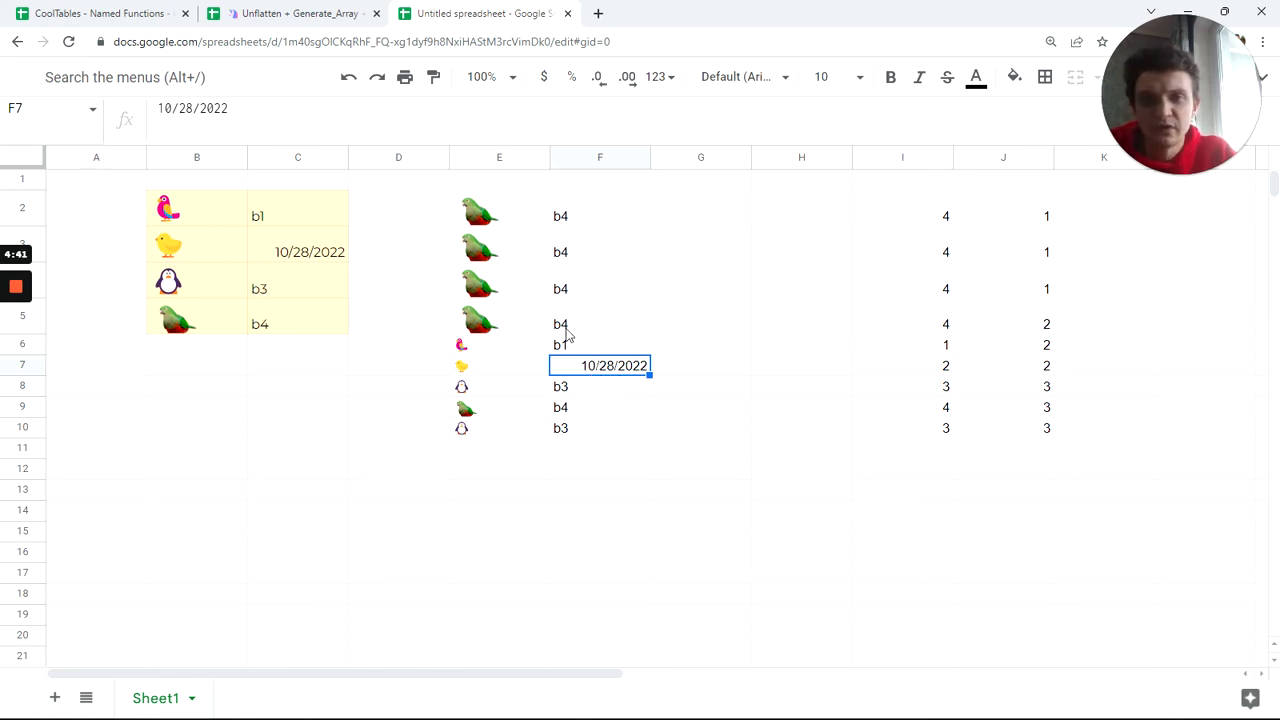
click(667, 84)
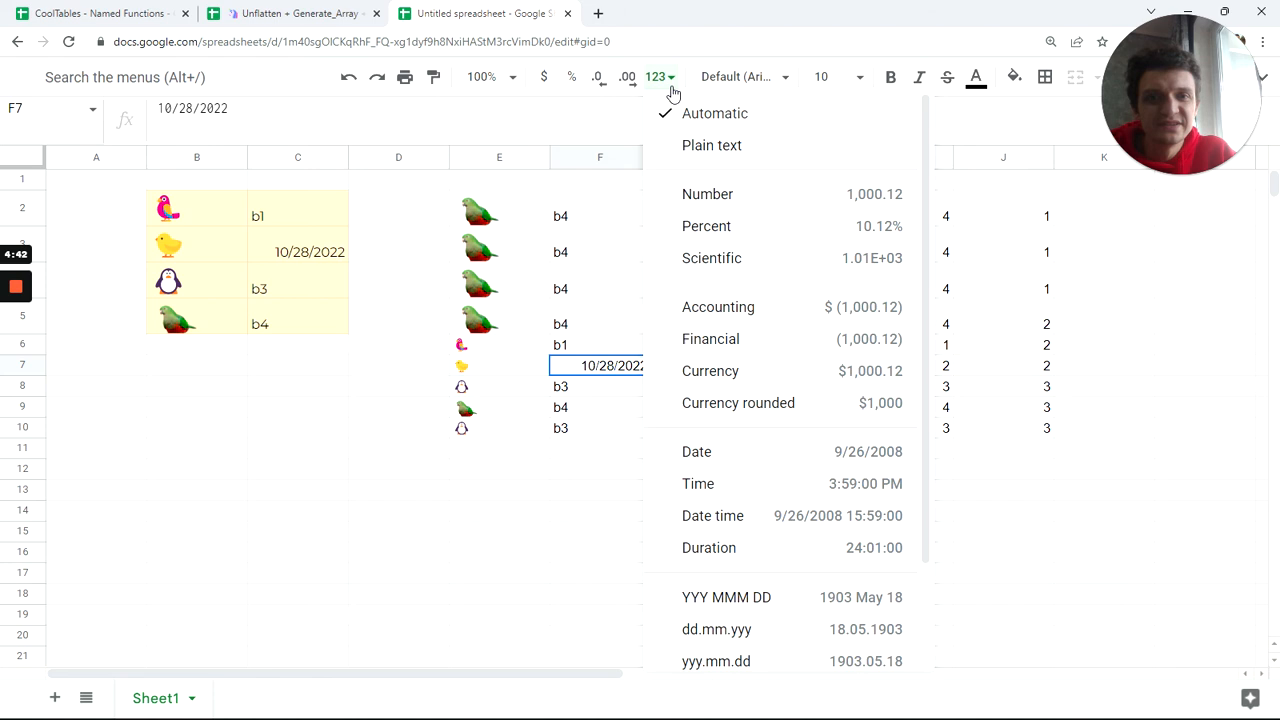
click(730, 197)
click(608, 80)
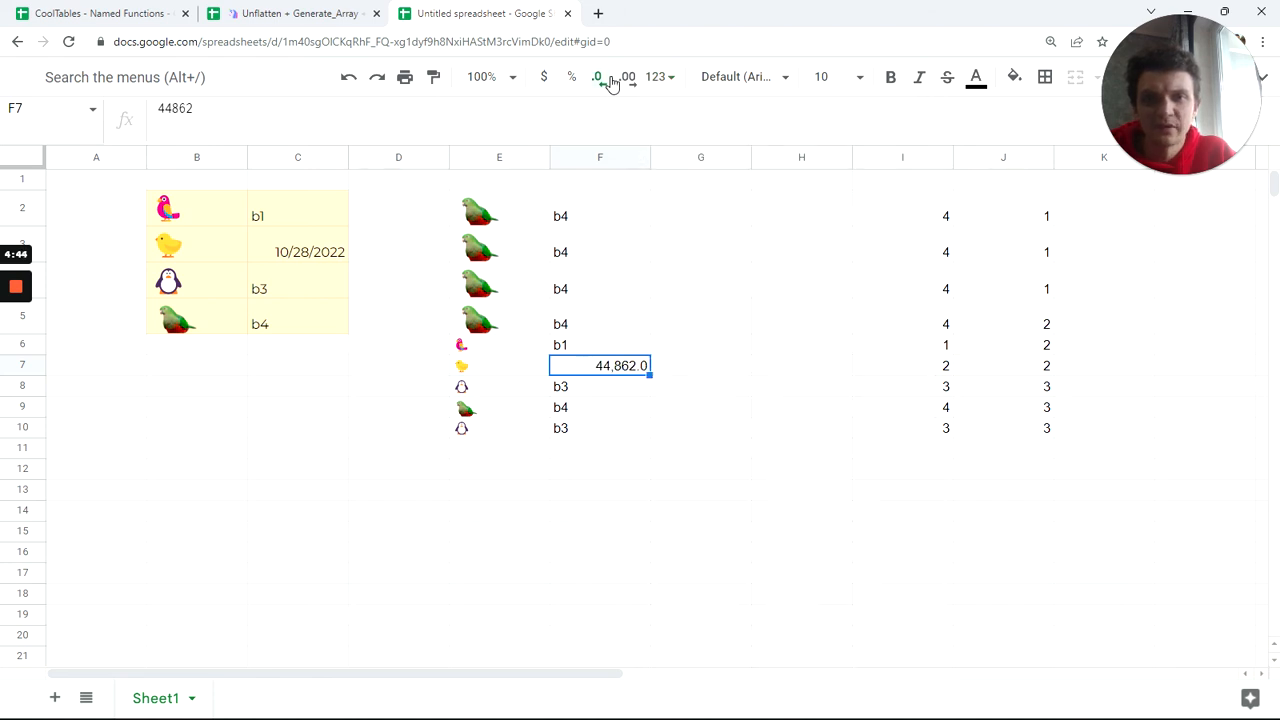
click(608, 80)
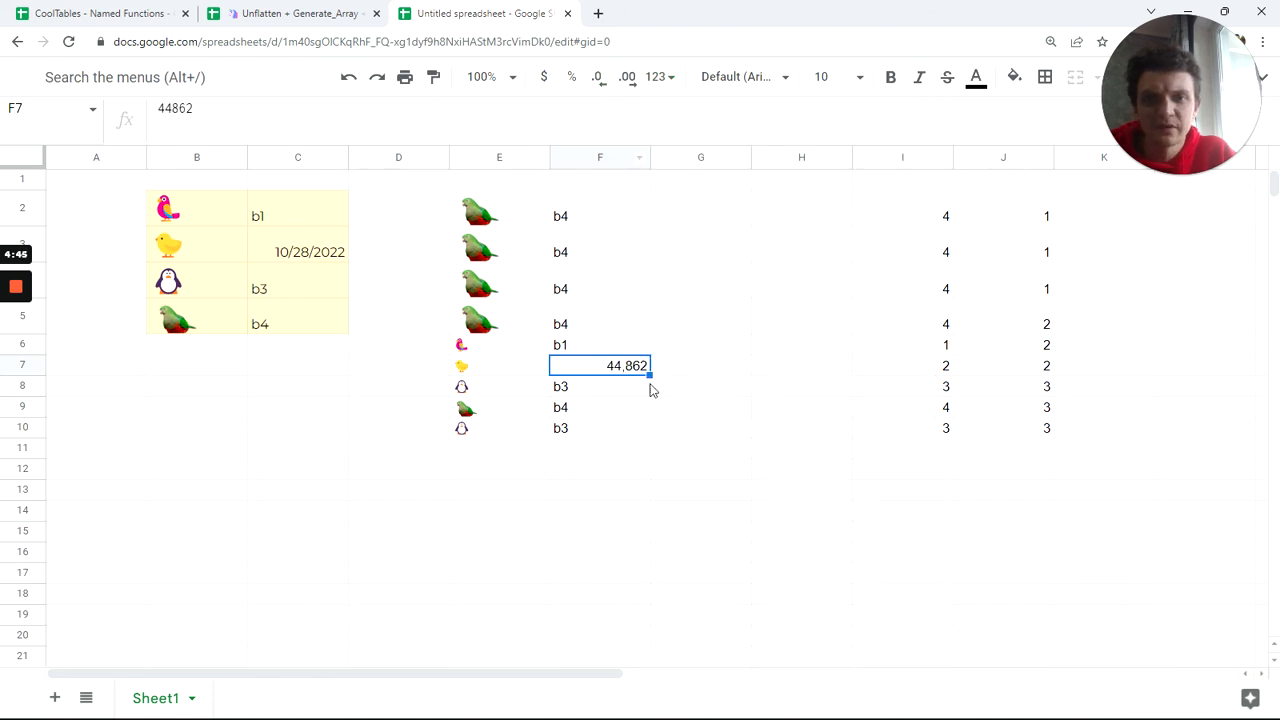
Apply the Date format to cell F7
click(672, 77)
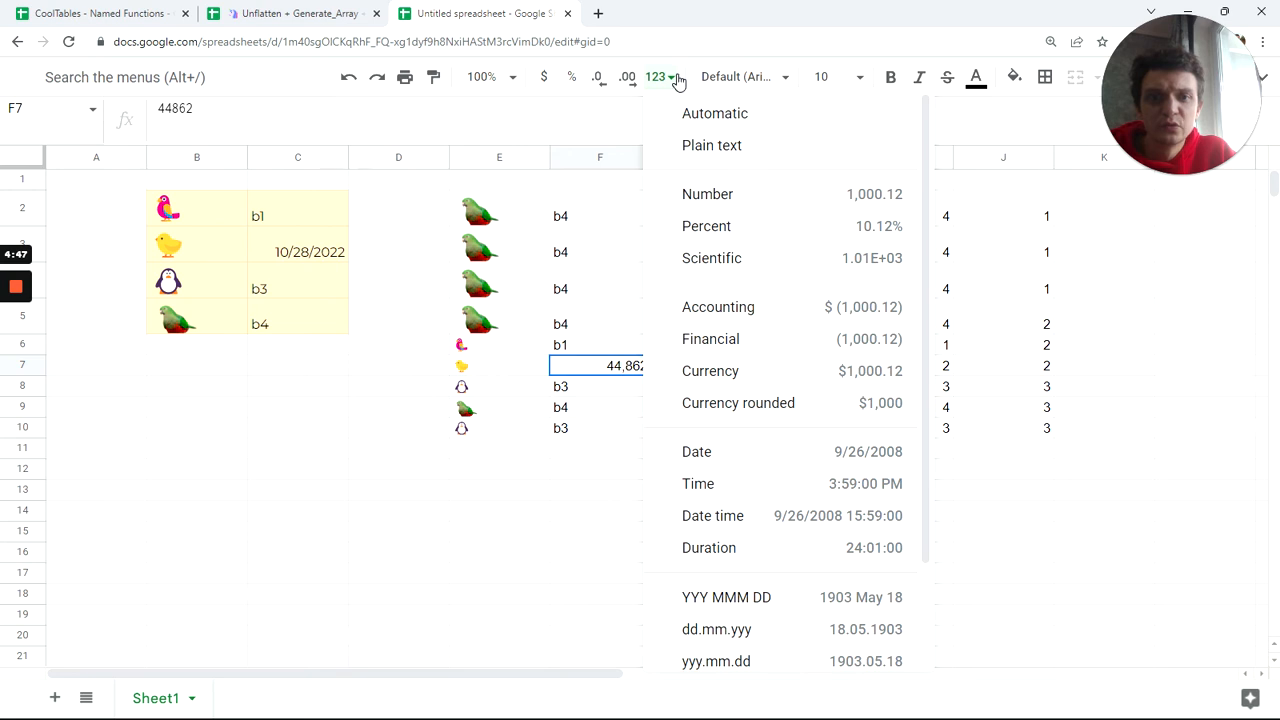
click(745, 456)
click(590, 494)
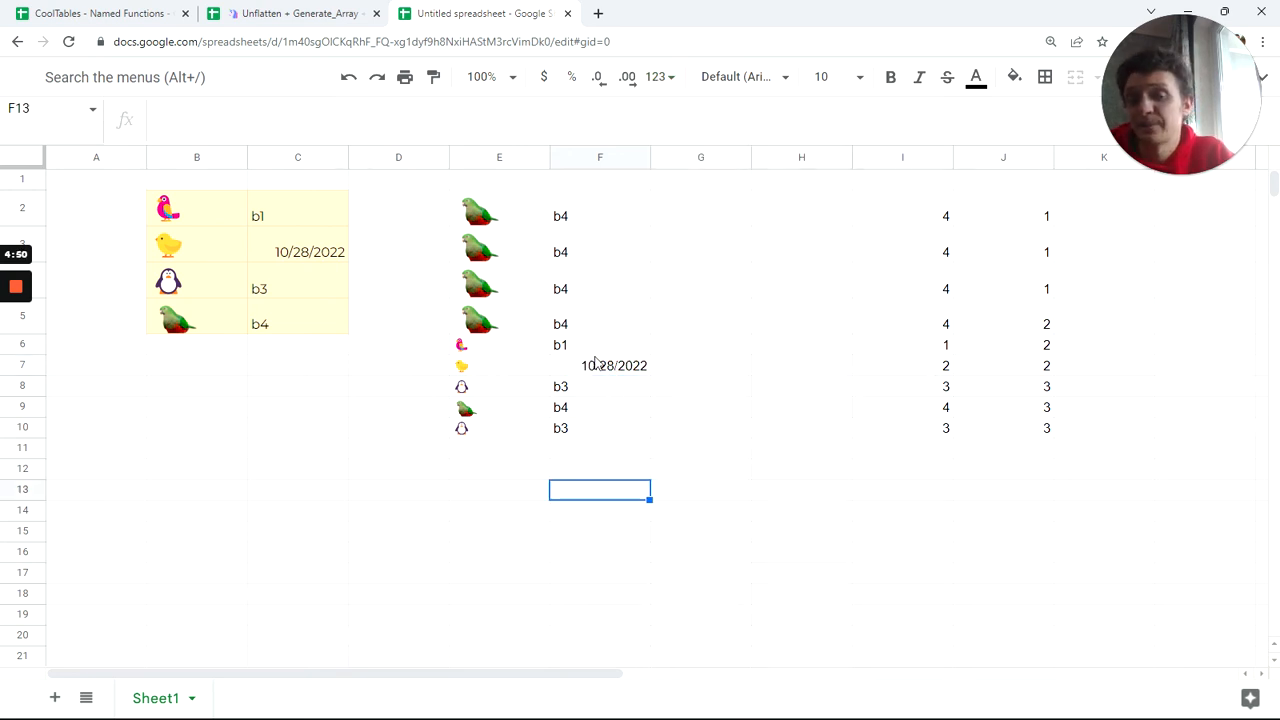
Compare the generated date in F7 with its source in C3, then review the E2:F10 output and the E2 formula
click(594, 364)
click(306, 250)
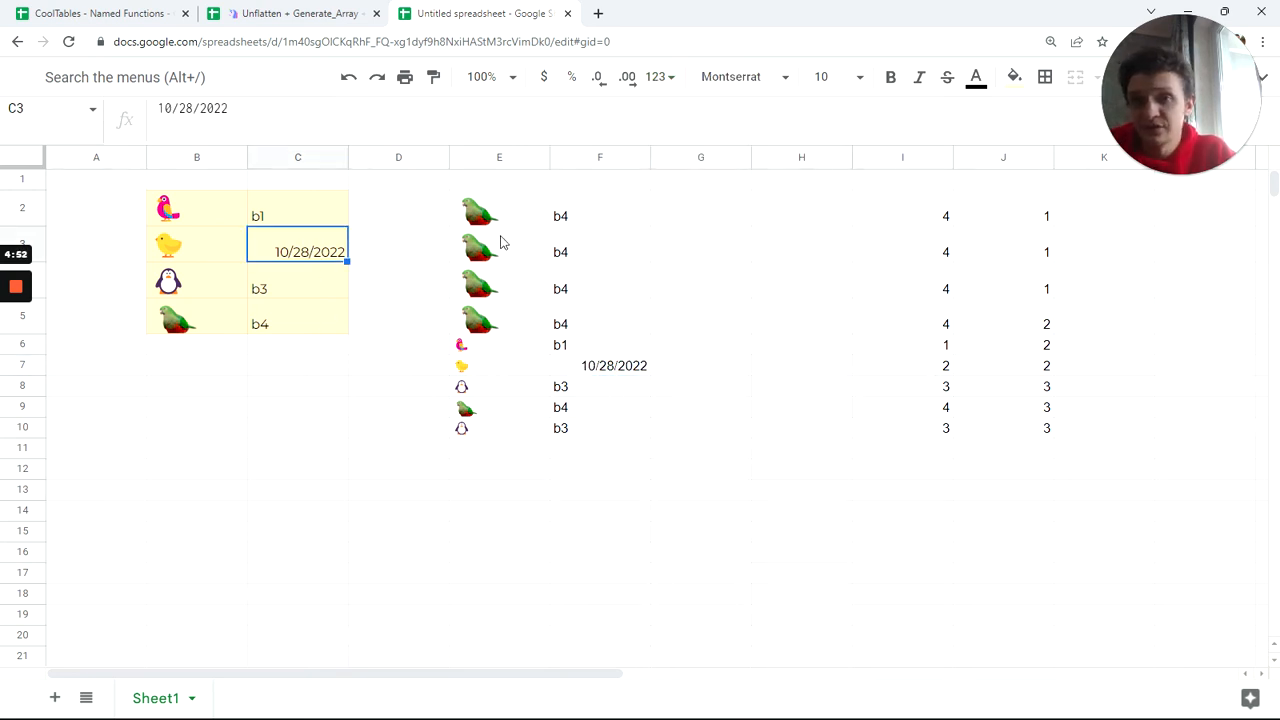
click(500, 212)
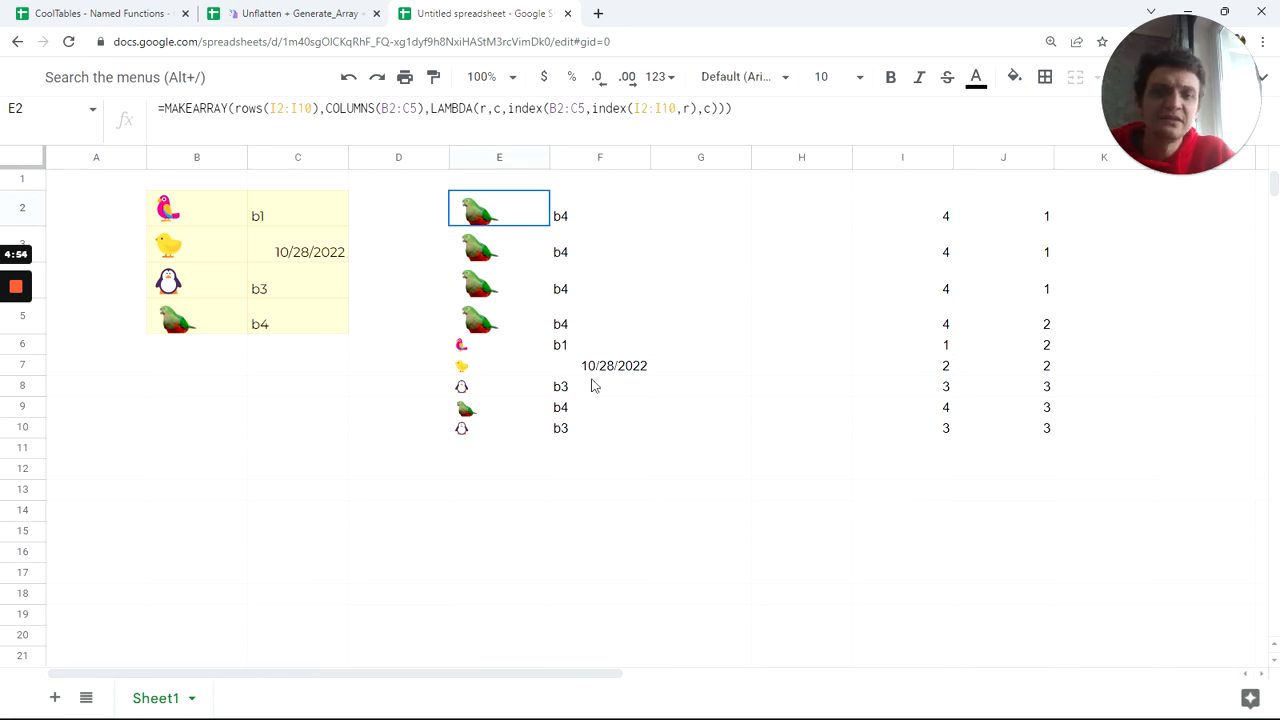
shift+click(614, 430)
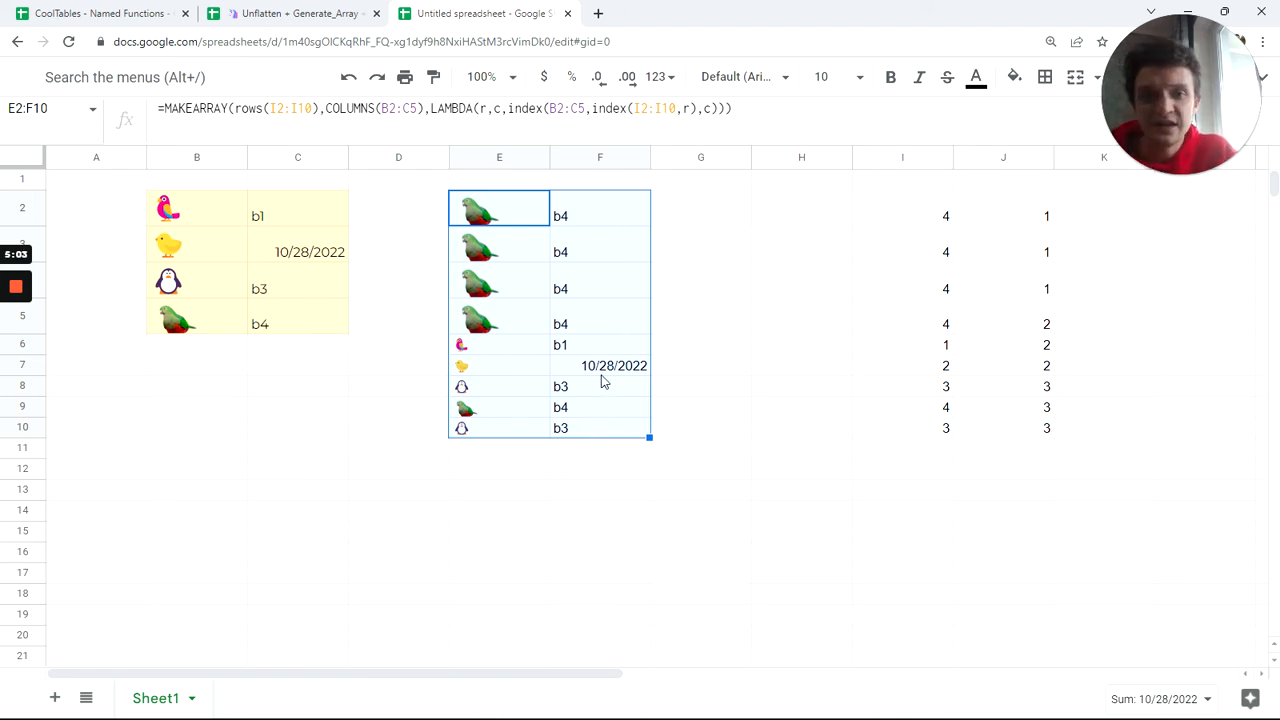
click(601, 382)
click(510, 217)
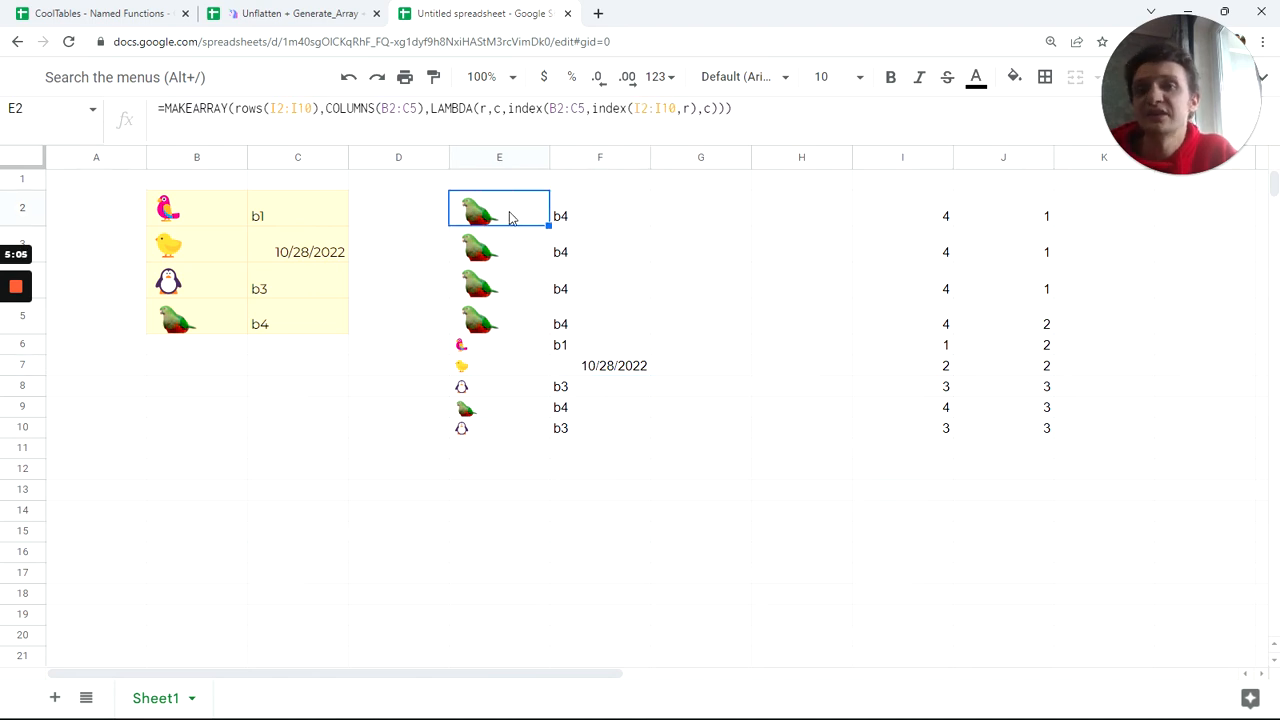